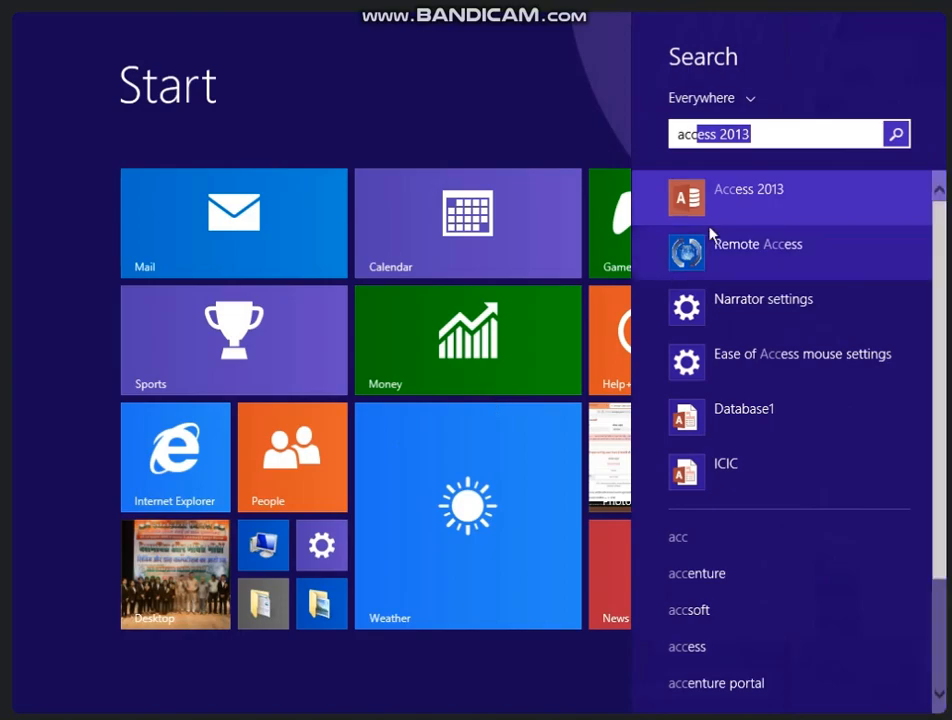
# Start Access 2013 and open the recent COMPUTER database from the SK CLASS folder
pyautogui.click(742, 210)
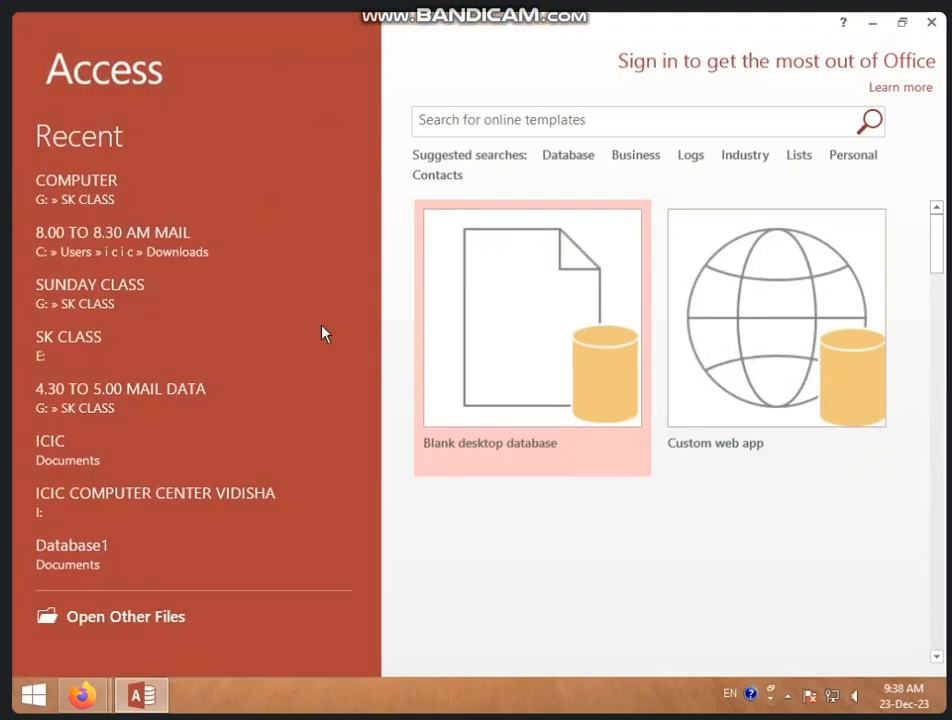
pyautogui.click(93, 205)
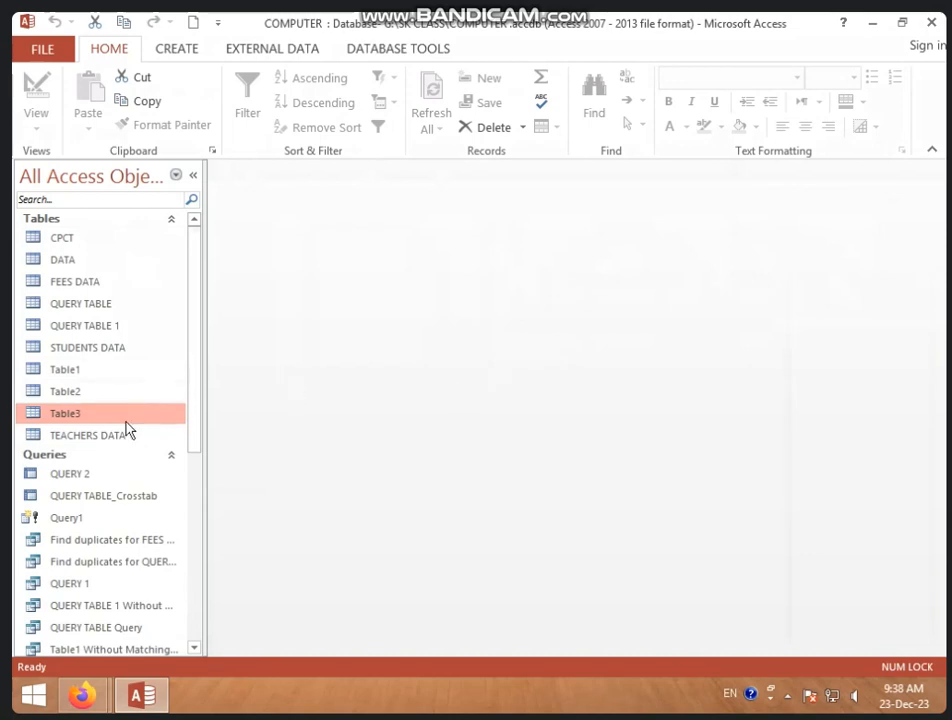
# Open the STUDENTS DATA table, expand and collapse the first student's linked teacher records, and close the table
pyautogui.doubleClick(140, 351)
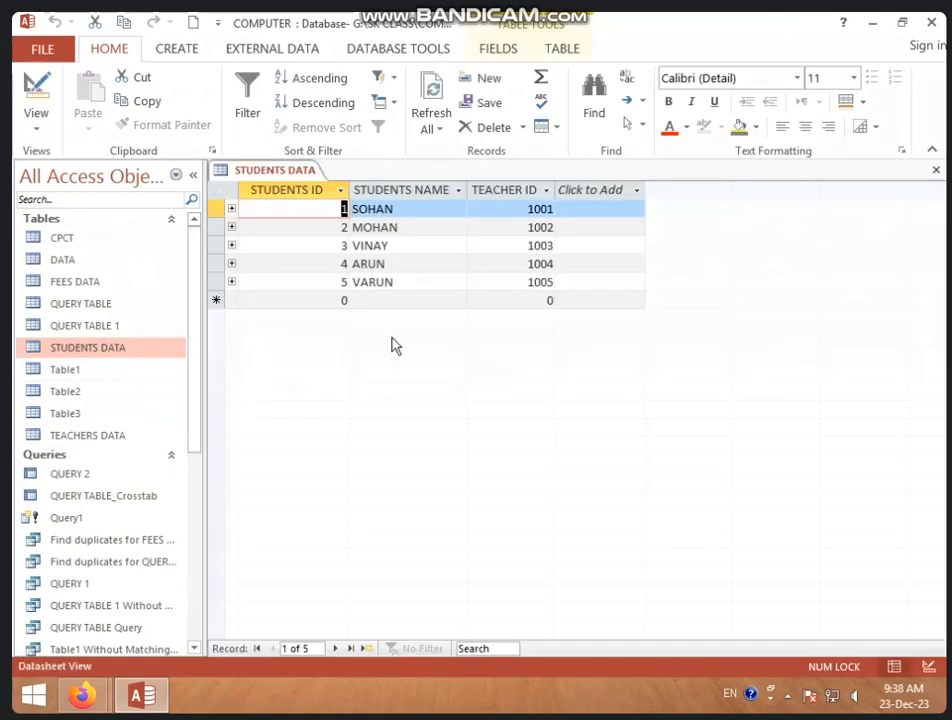
pyautogui.click(228, 209)
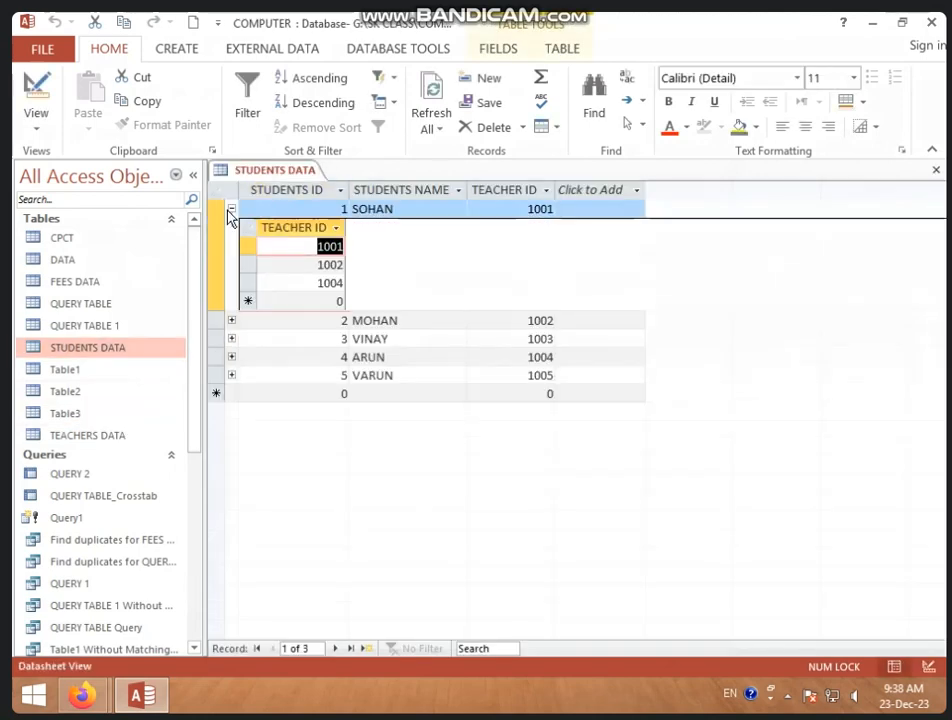
pyautogui.click(228, 209)
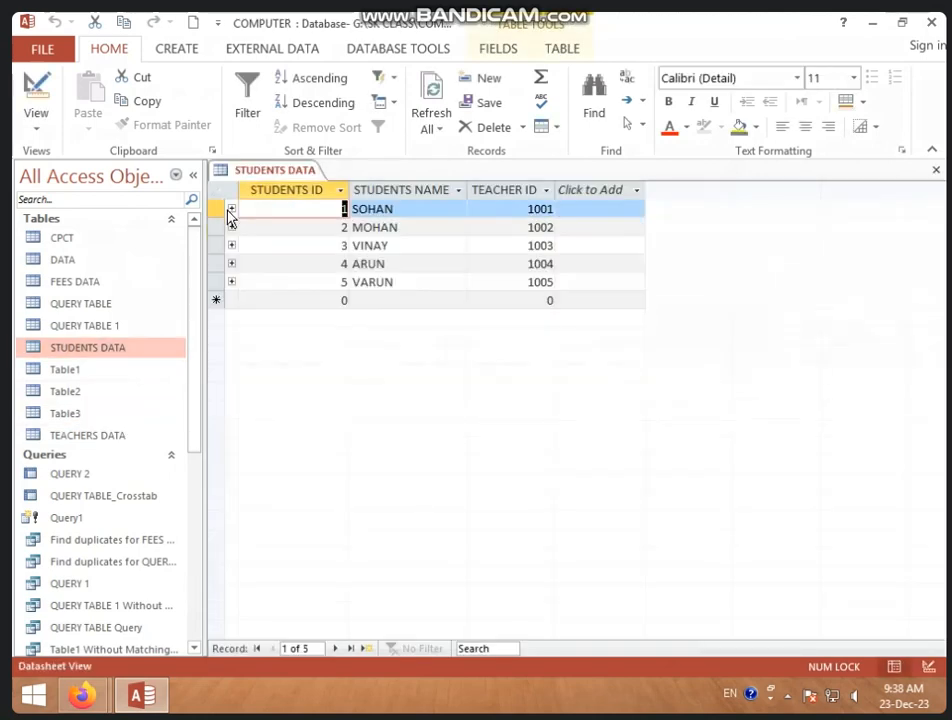
pyautogui.rightClick(295, 170)
pyautogui.click(310, 186)
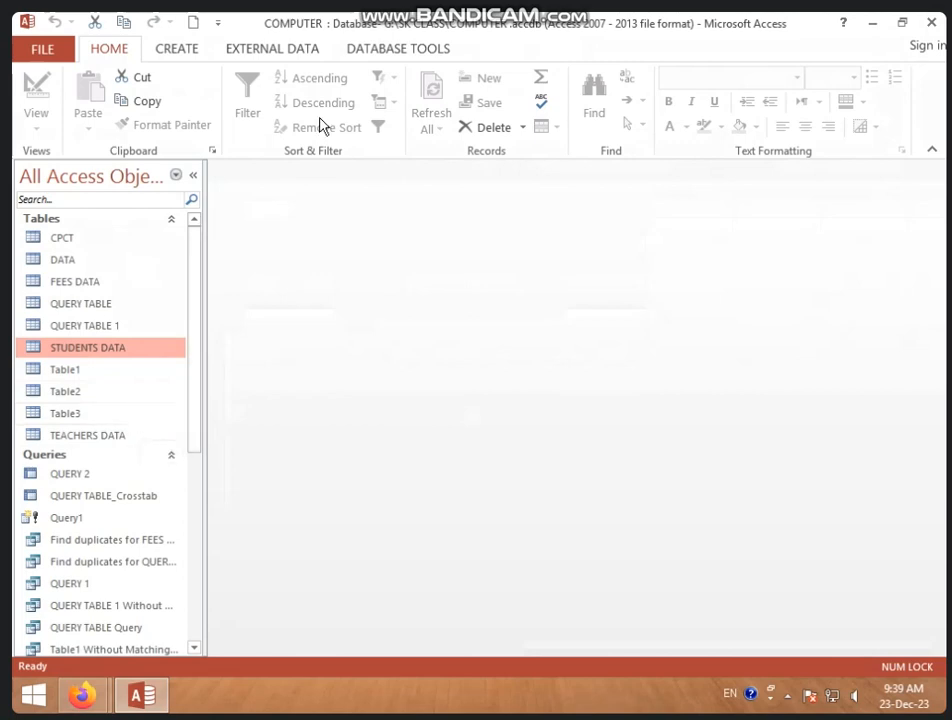
# In the database relationships layout, delete the relationship between STUDENTS DATA and Table2
pyautogui.click(385, 48)
pyautogui.click(268, 106)
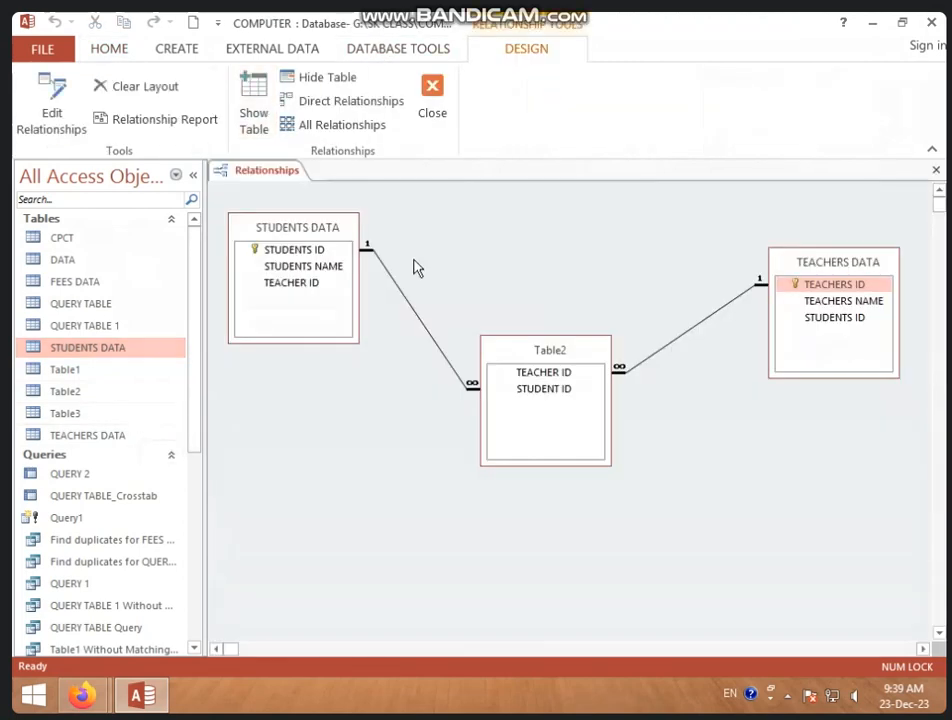
pyautogui.moveTo(545, 359); pyautogui.dragTo(565, 327)
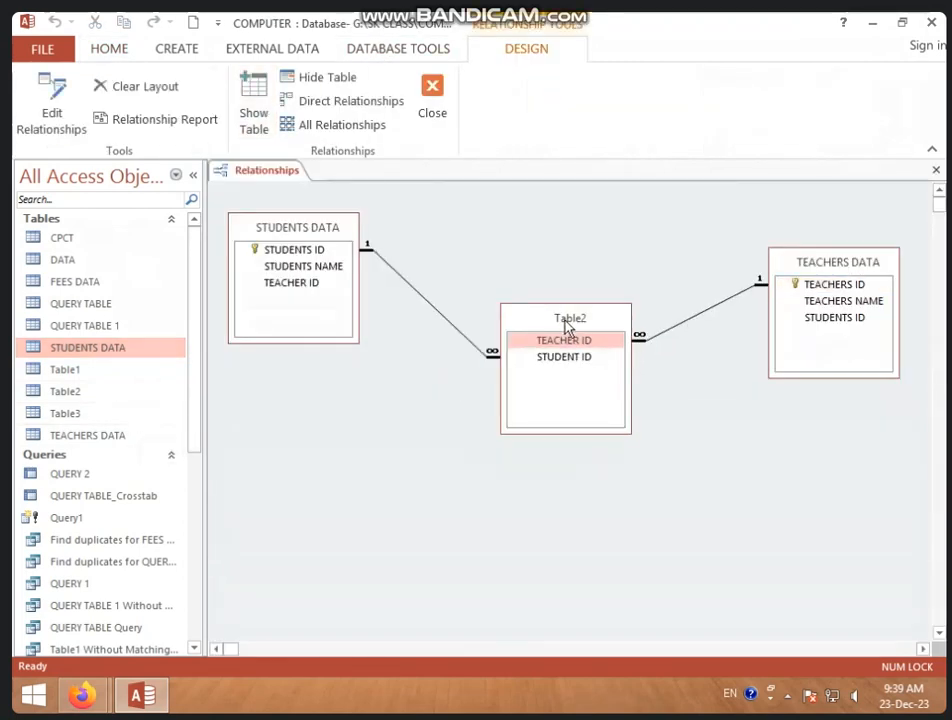
pyautogui.click(433, 312)
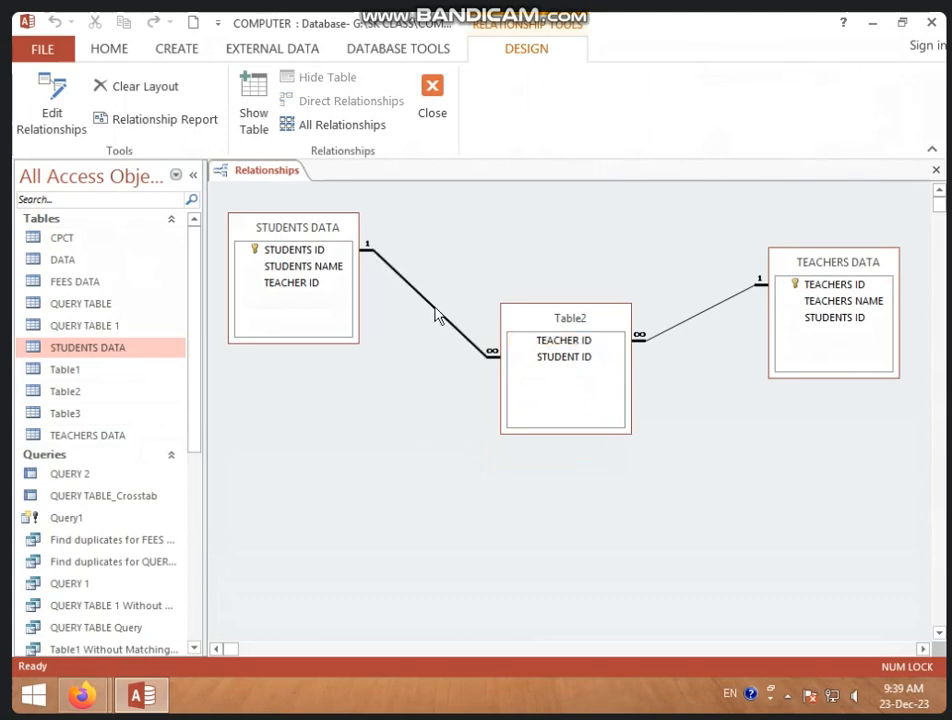
pyautogui.rightClick(436, 312)
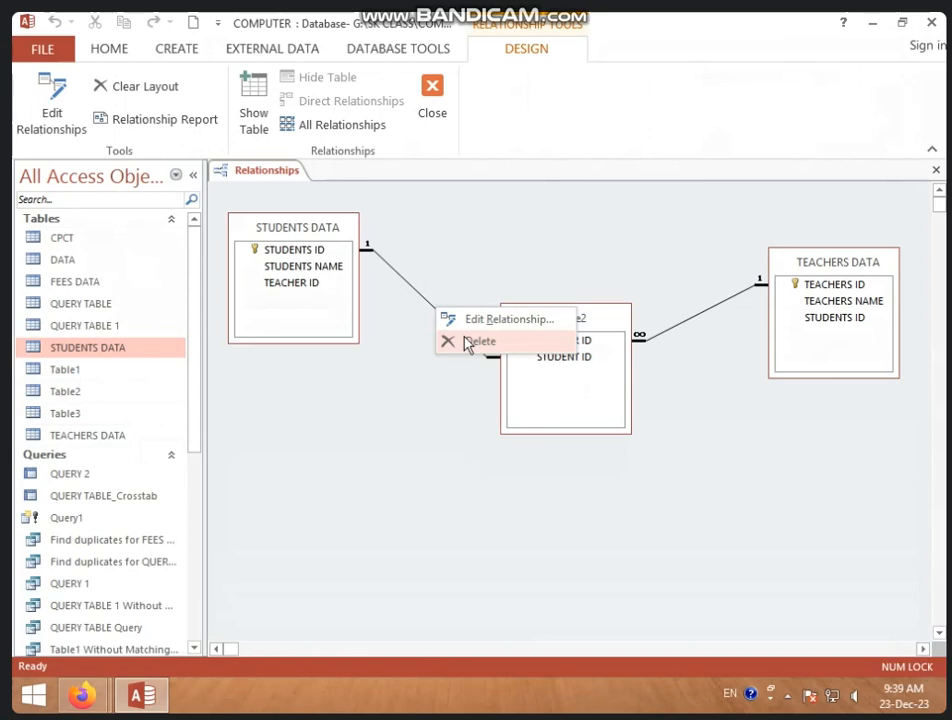
pyautogui.click(467, 342)
pyautogui.click(449, 406)
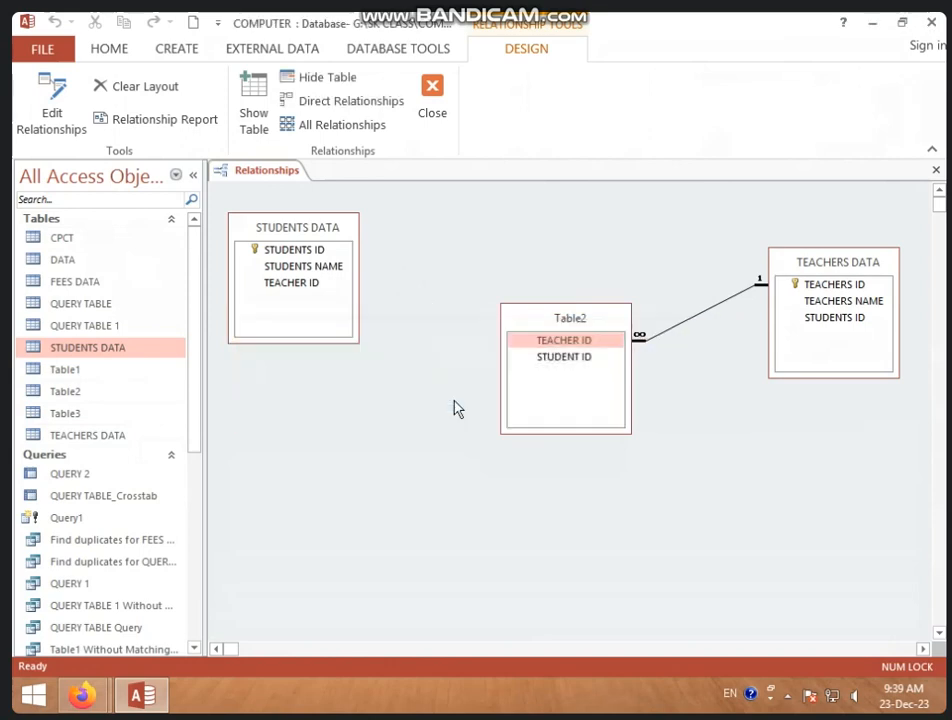
# Delete the relationship between Table2 and TEACHERS DATA
pyautogui.click(700, 320)
pyautogui.rightClick(700, 320)
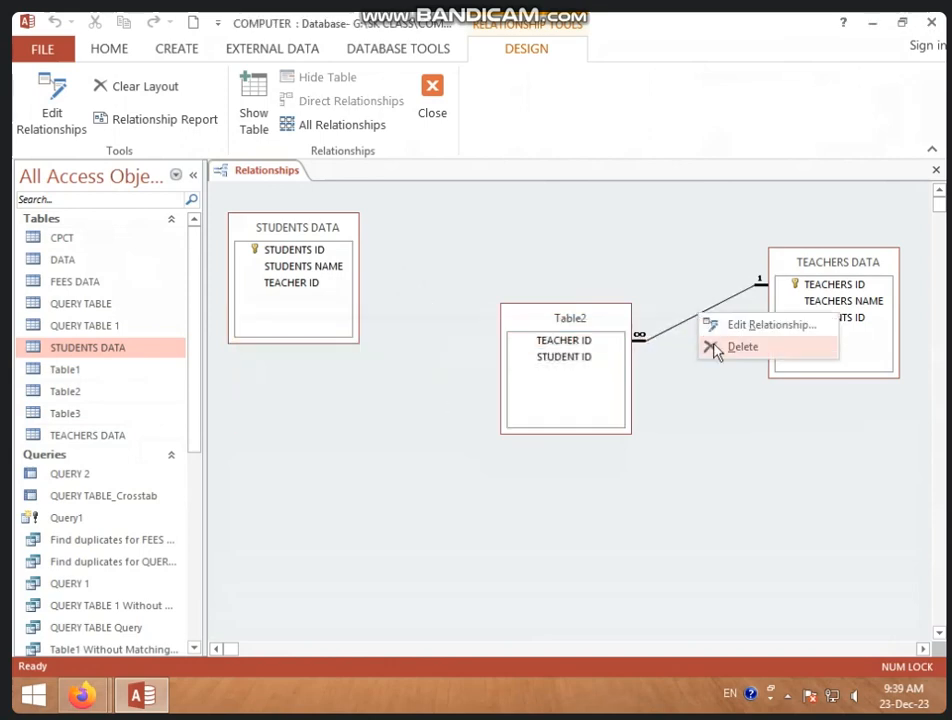
pyautogui.click(714, 350)
pyautogui.click(455, 404)
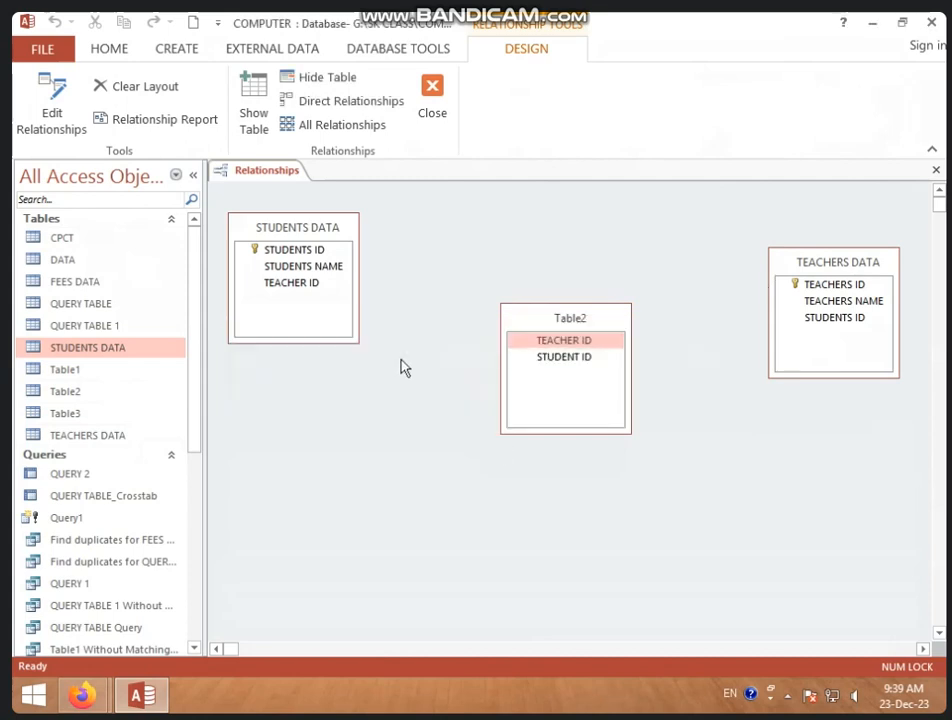
# Arrange Table2 and TEACHERS DATA in one row beside STUDENTS DATA in the relationships layout
pyautogui.moveTo(531, 320); pyautogui.dragTo(499, 231)
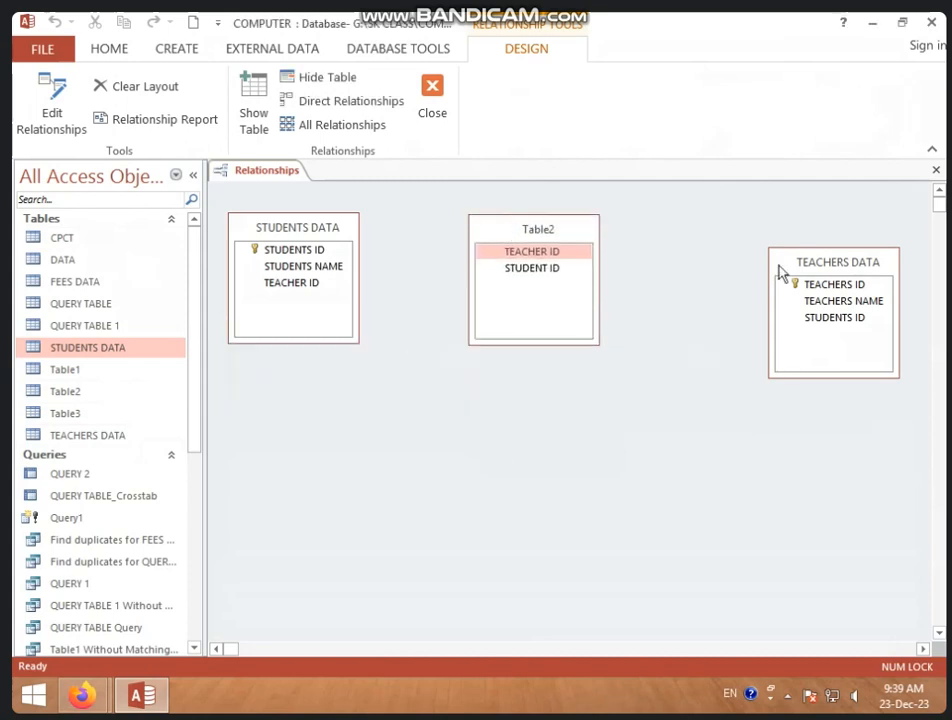
pyautogui.moveTo(779, 267); pyautogui.dragTo(743, 248)
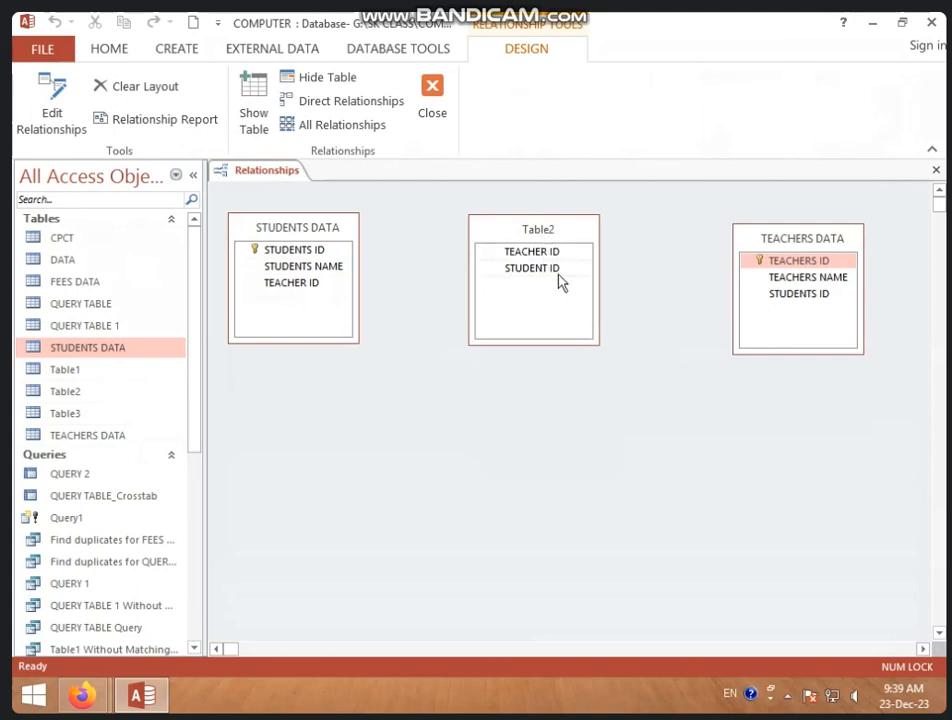
pyautogui.moveTo(792, 240); pyautogui.dragTo(735, 236)
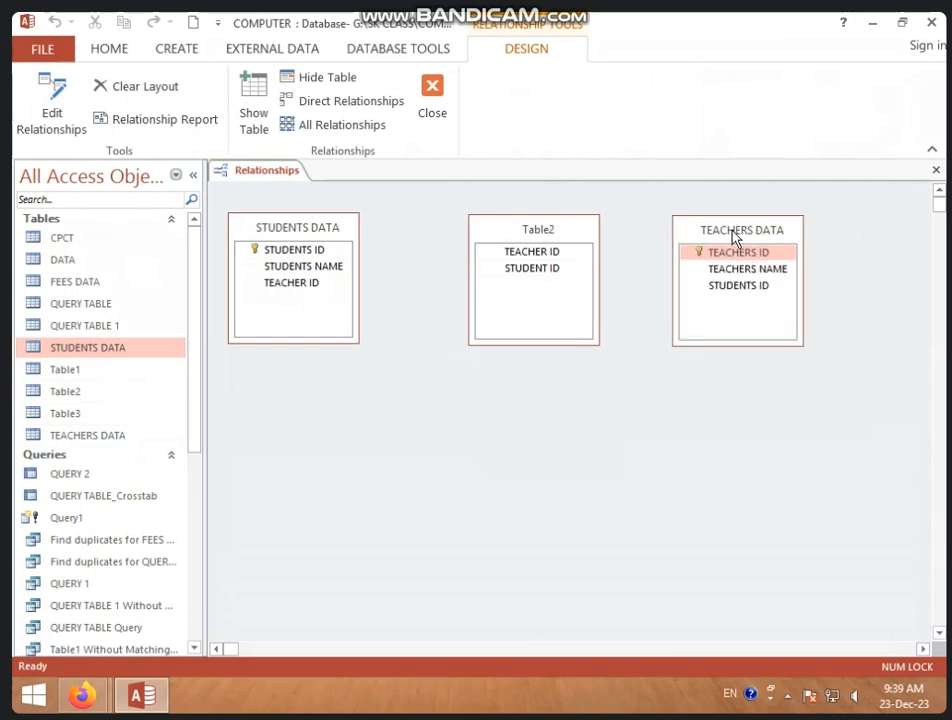
pyautogui.moveTo(559, 234); pyautogui.dragTo(517, 234)
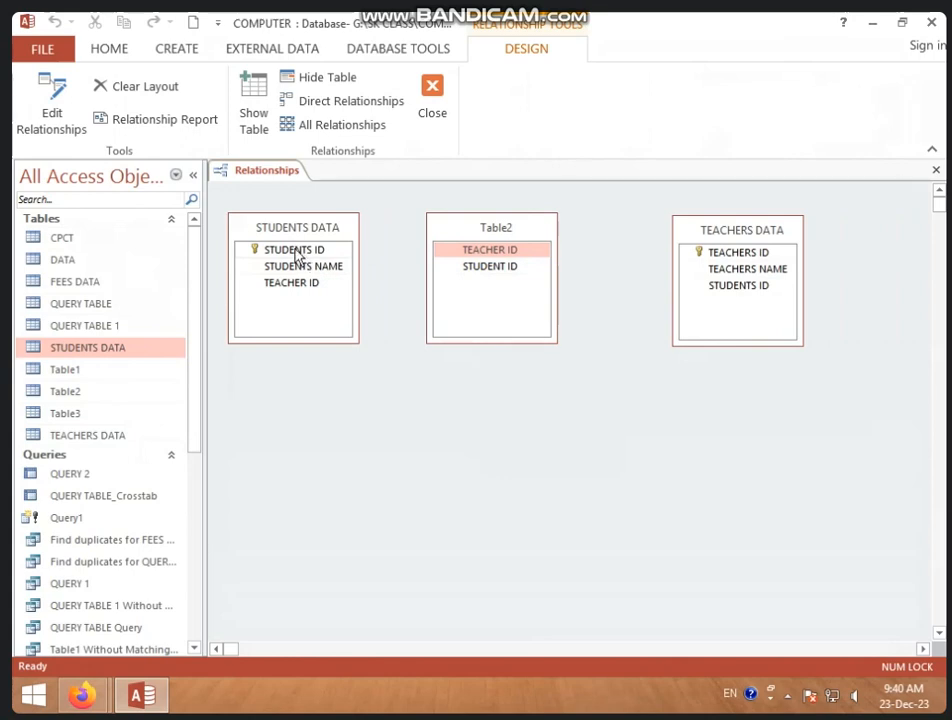
# Create a relationship from STUDENTS ID in STUDENTS DATA to STUDENT ID in Table2, enforcing referential integrity with cascade update and cascade delete
pyautogui.moveTo(300, 251); pyautogui.dragTo(468, 272)
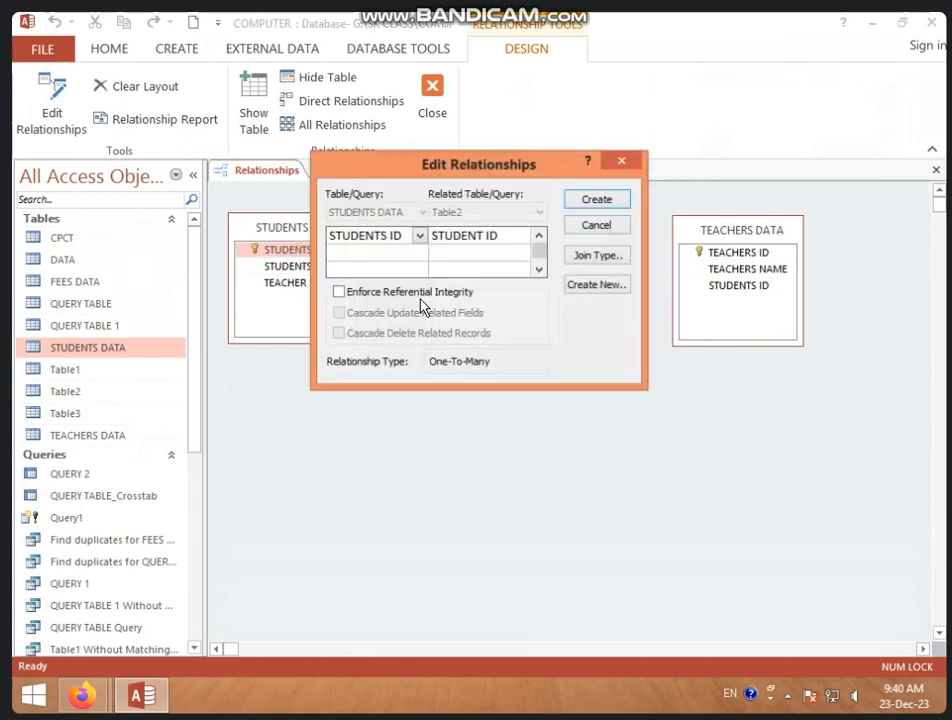
pyautogui.click(339, 291)
pyautogui.click(339, 312)
pyautogui.click(339, 333)
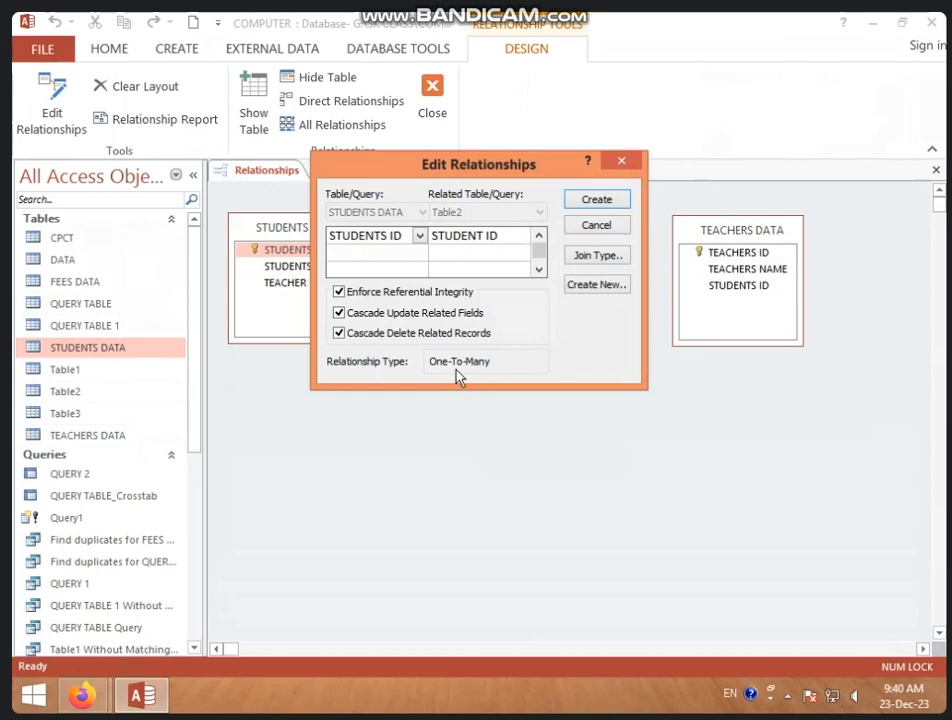
pyautogui.click(605, 203)
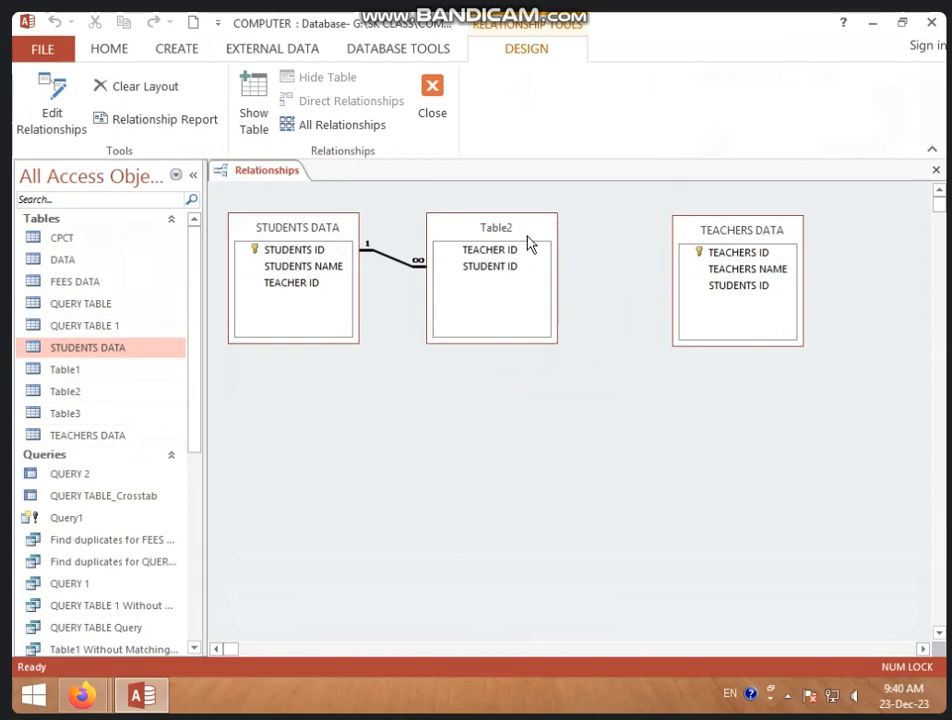
# Space out Table2 and TEACHERS DATA, and relate TEACHERS ID to Table2's TEACHER ID with referential integrity, cascade update and cascade delete
pyautogui.moveTo(510, 234); pyautogui.dragTo(557, 320)
pyautogui.moveTo(734, 236); pyautogui.dragTo(793, 308)
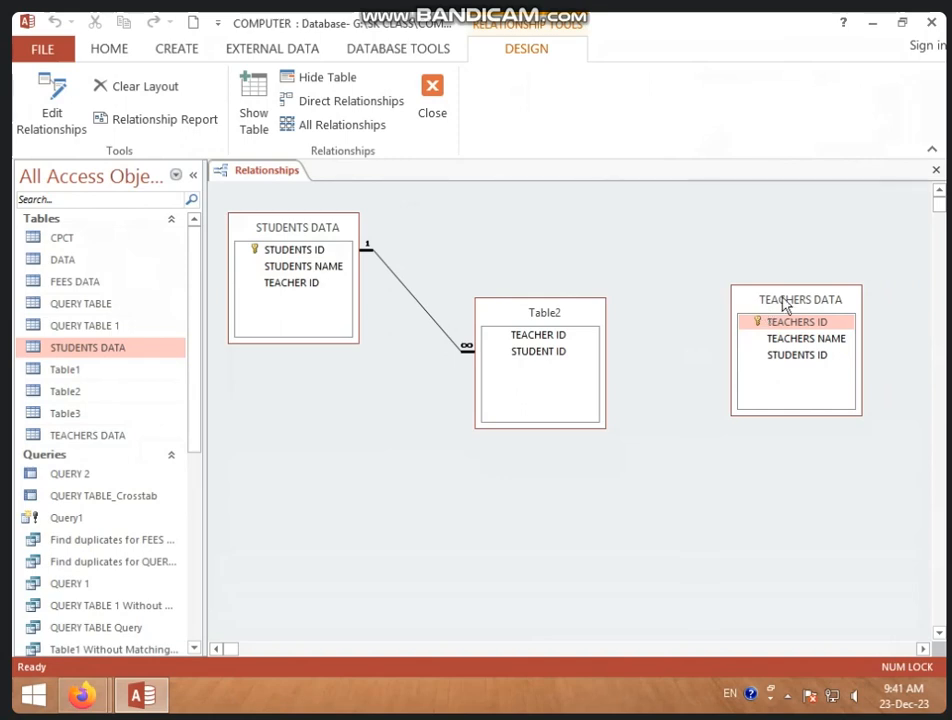
pyautogui.moveTo(804, 328); pyautogui.dragTo(552, 344)
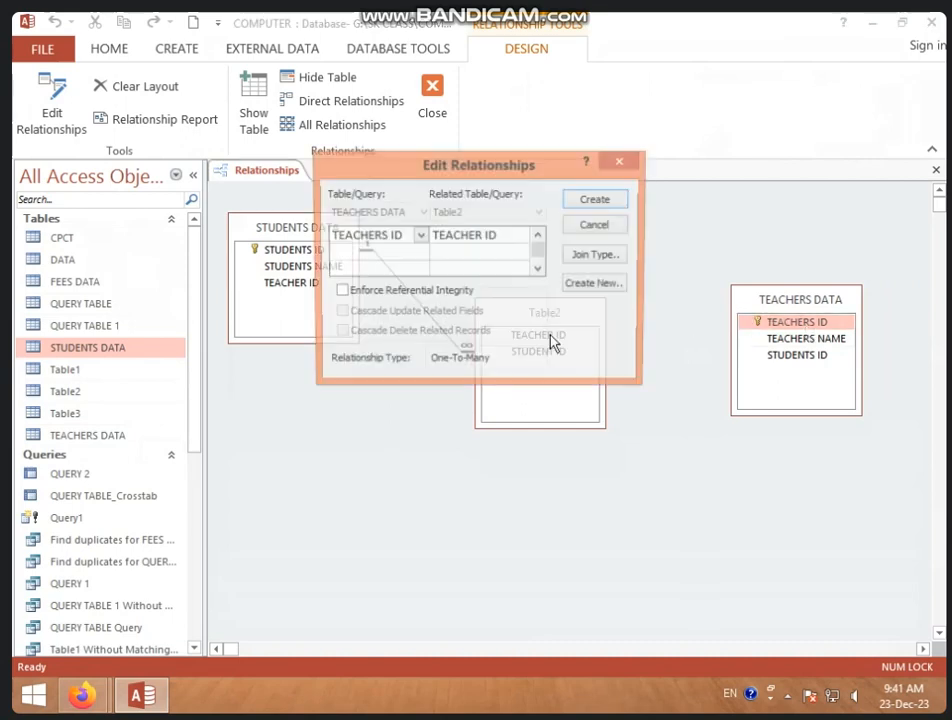
pyautogui.click(382, 295)
pyautogui.click(378, 313)
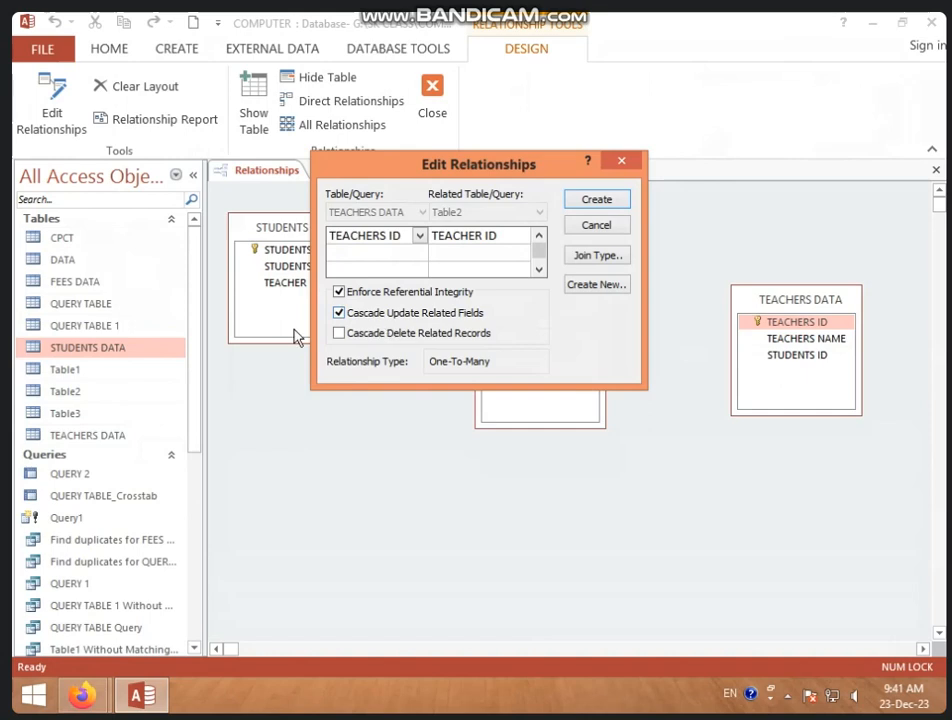
pyautogui.click(360, 338)
pyautogui.click(597, 203)
# Reposition Table2 and TEACHERS DATA in the relationships layout so that both relationship lines are clearly separated
pyautogui.moveTo(520, 315); pyautogui.dragTo(524, 343)
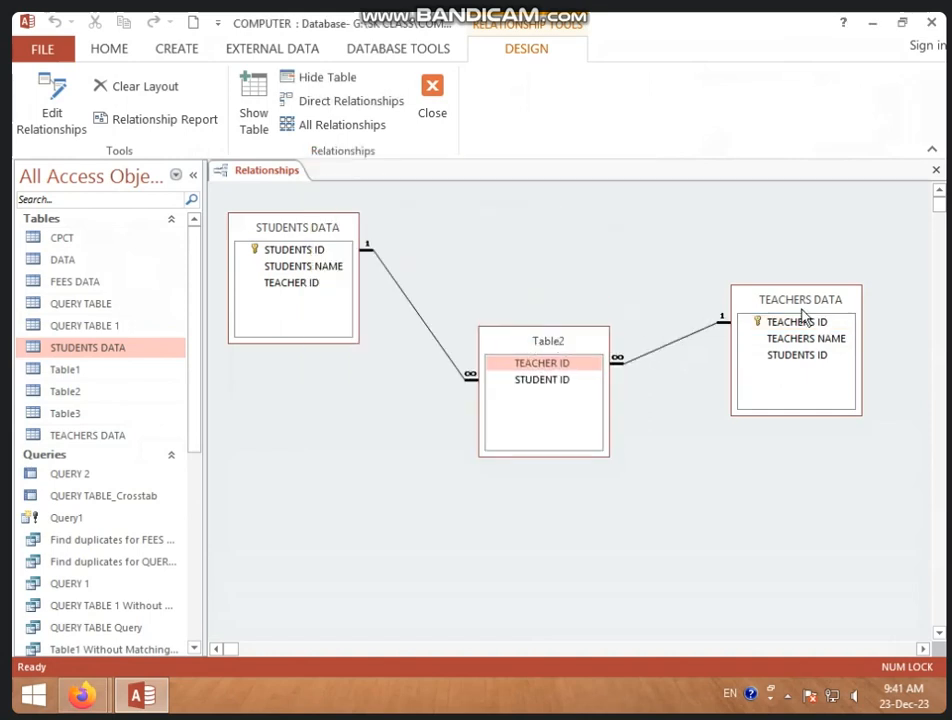
pyautogui.moveTo(810, 308); pyautogui.dragTo(820, 335)
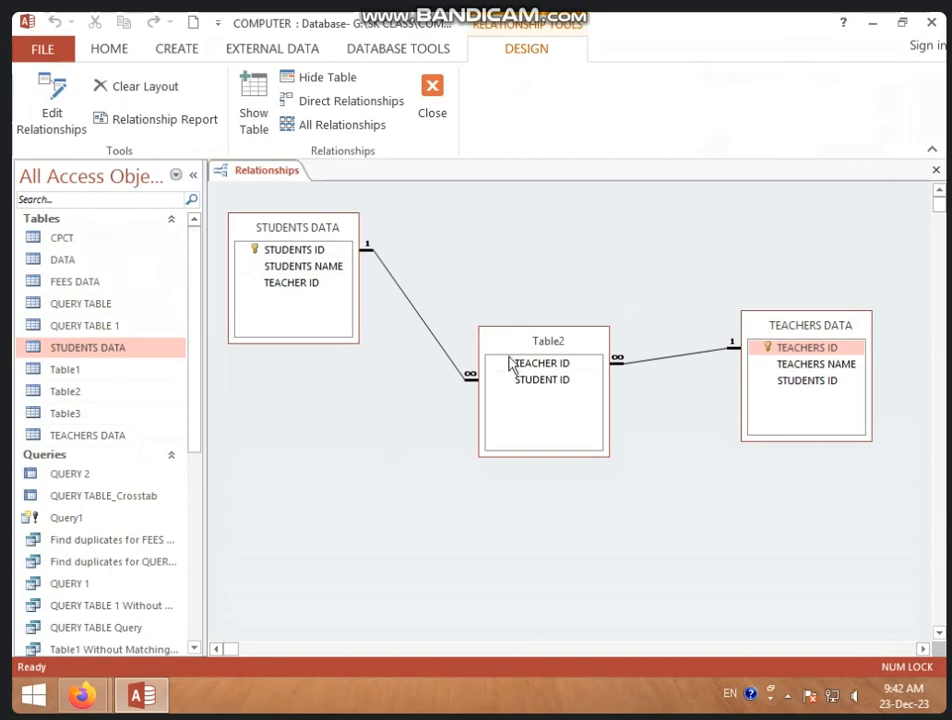
pyautogui.moveTo(604, 345); pyautogui.dragTo(596, 312)
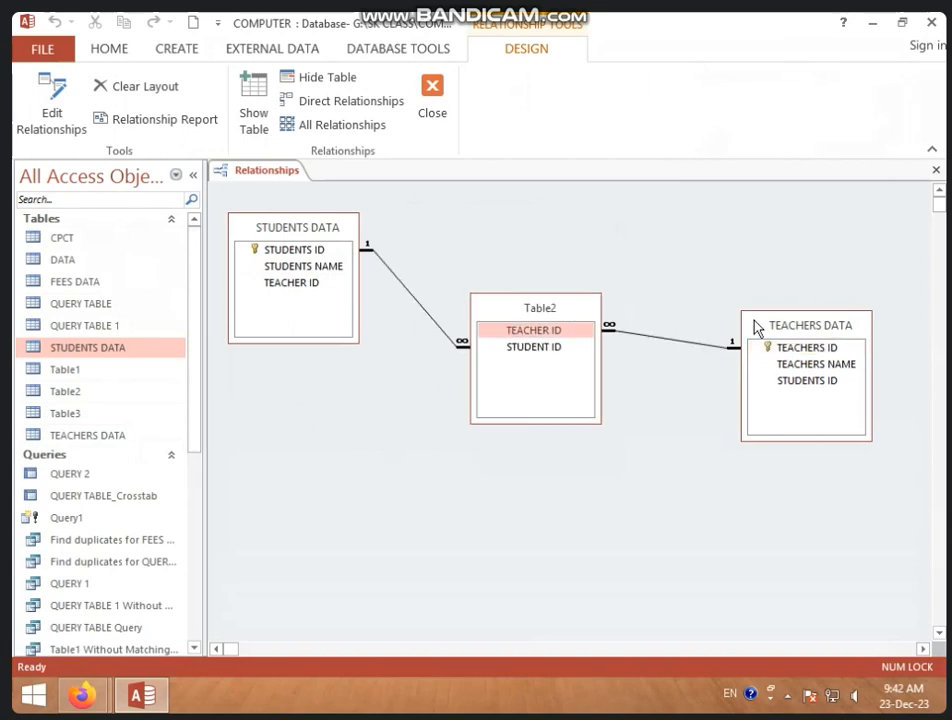
pyautogui.moveTo(805, 336); pyautogui.dragTo(790, 297)
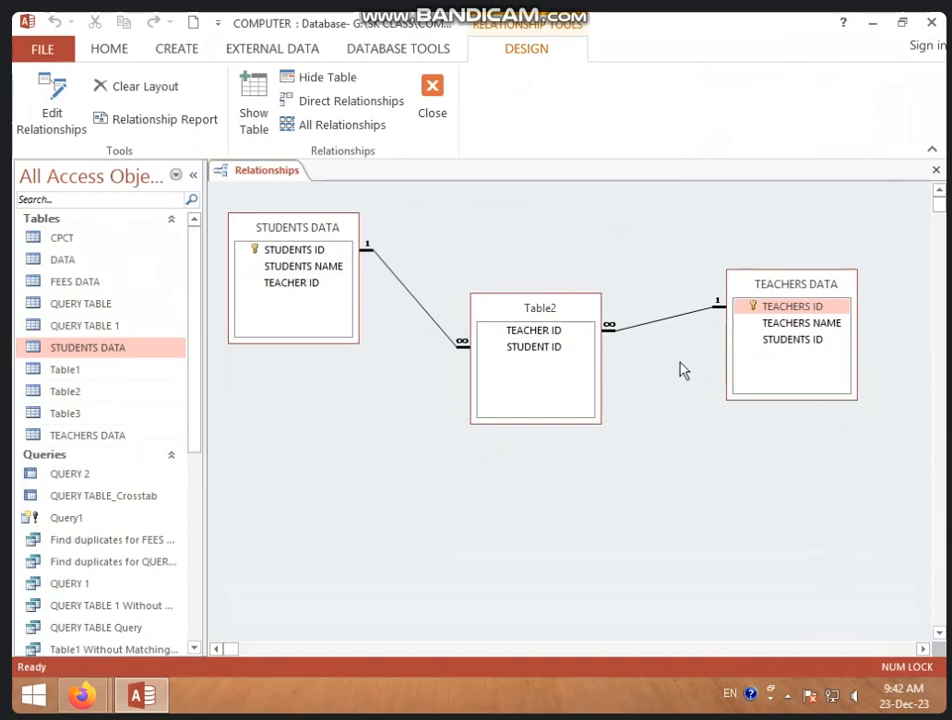
# Save the relationships layout and close it
pyautogui.rightClick(262, 171)
pyautogui.click(293, 190)
pyautogui.rightClick(275, 174)
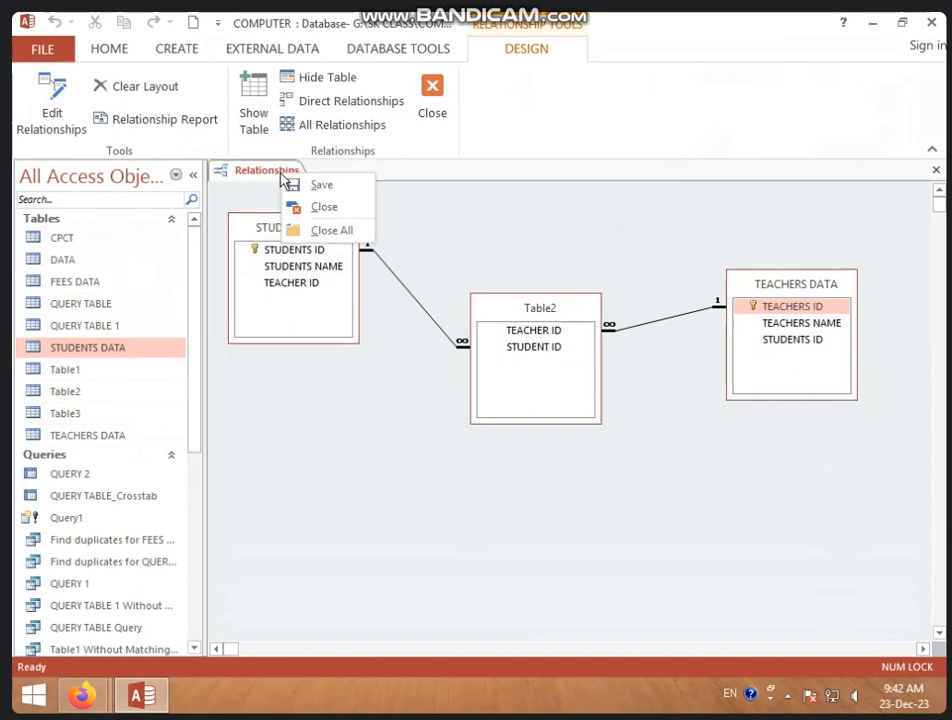
pyautogui.click(303, 202)
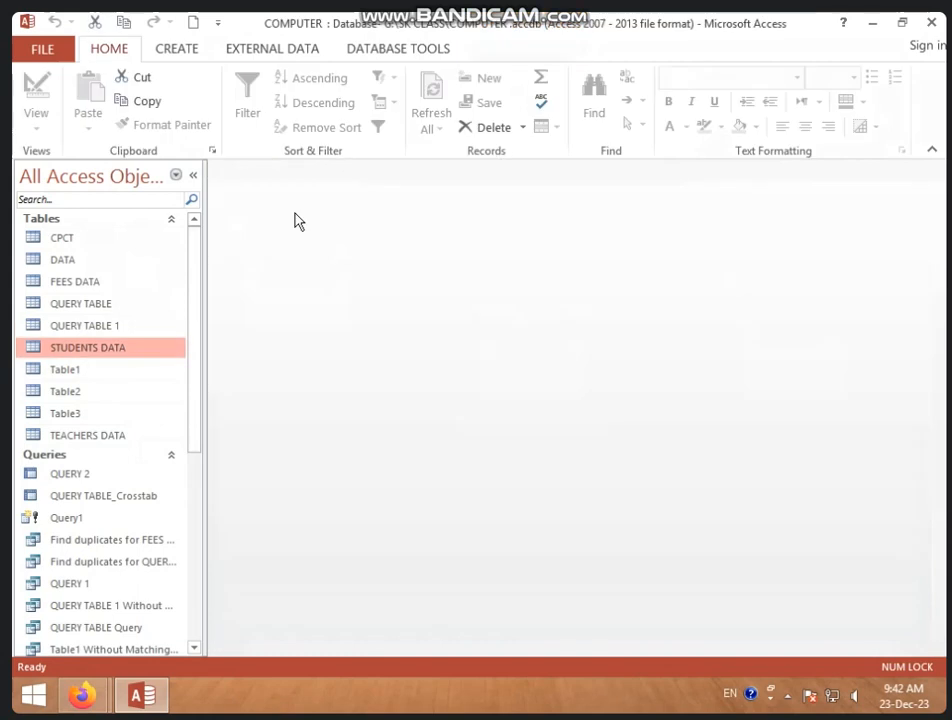
# Open Table2 to review its teacher and student ID pairs, save it and close it
pyautogui.click(108, 403)
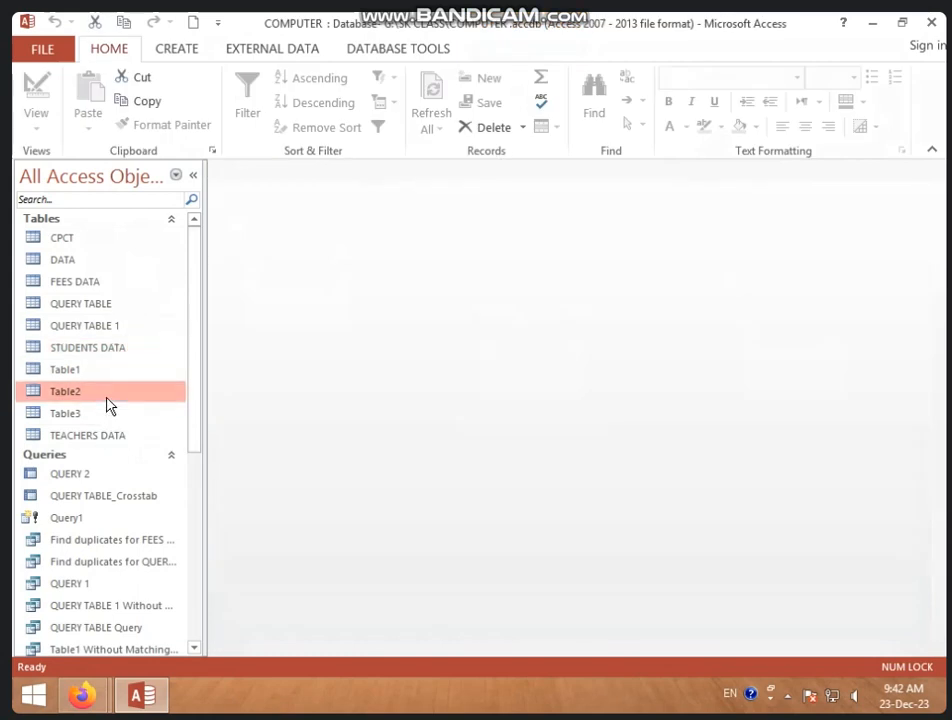
pyautogui.doubleClick(108, 403)
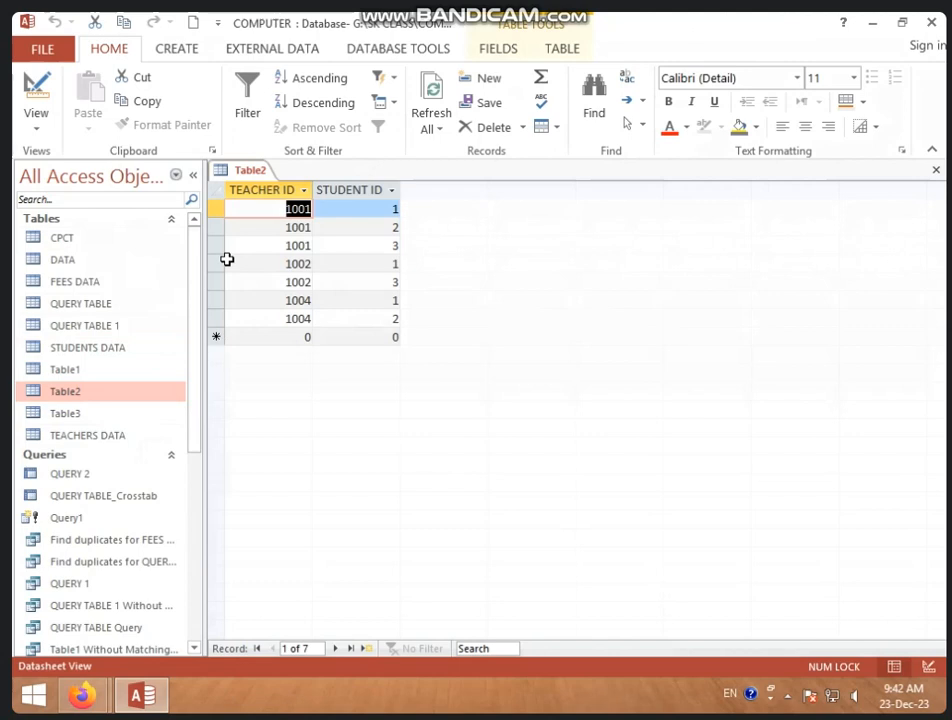
pyautogui.rightClick(247, 174)
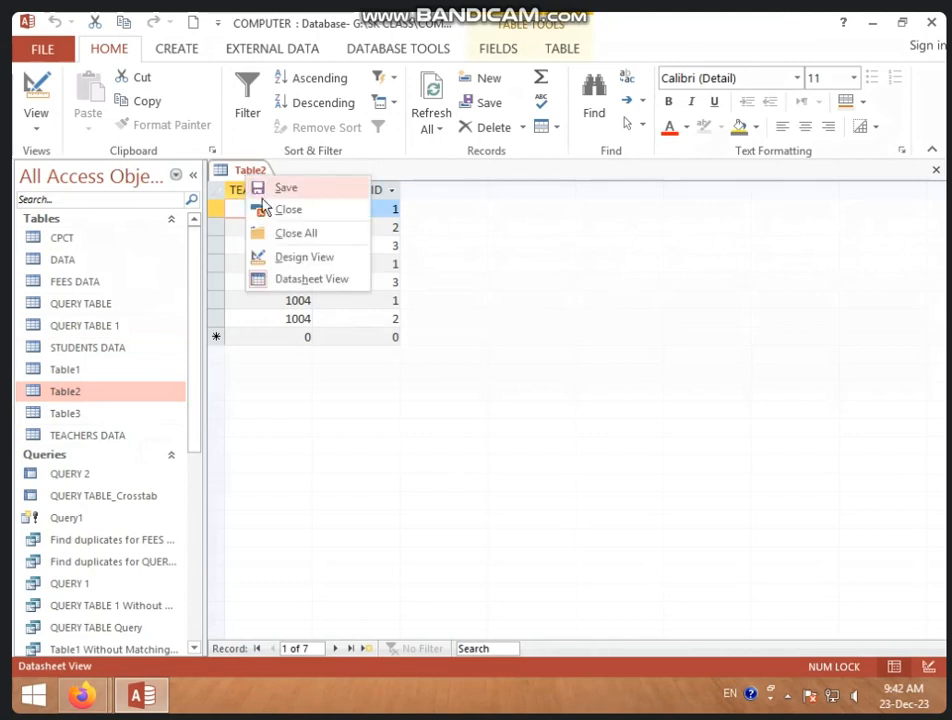
pyautogui.click(268, 190)
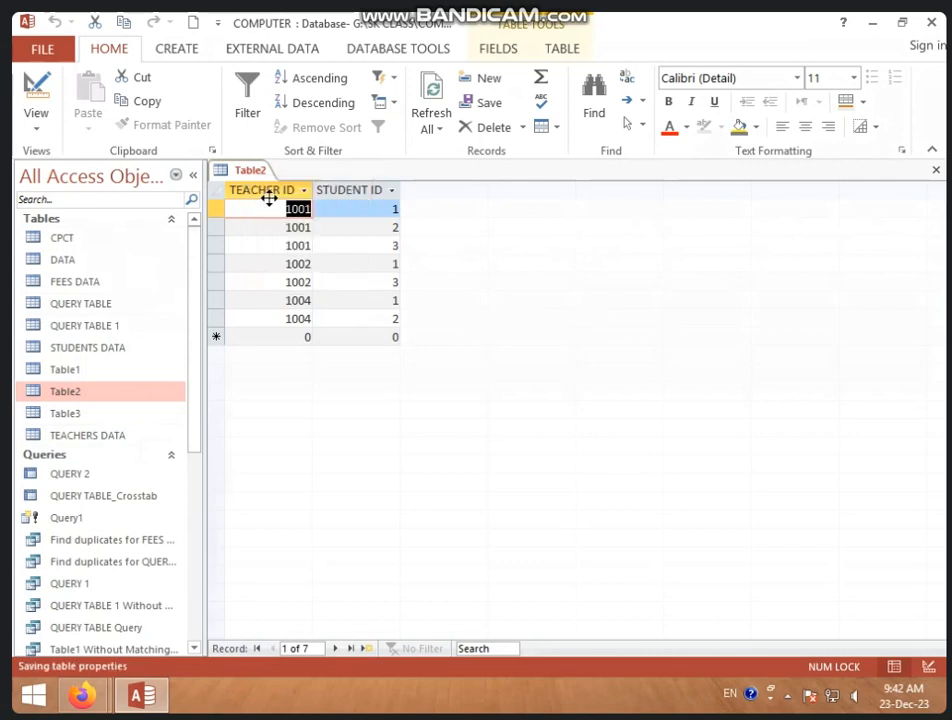
pyautogui.rightClick(252, 176)
pyautogui.click(268, 202)
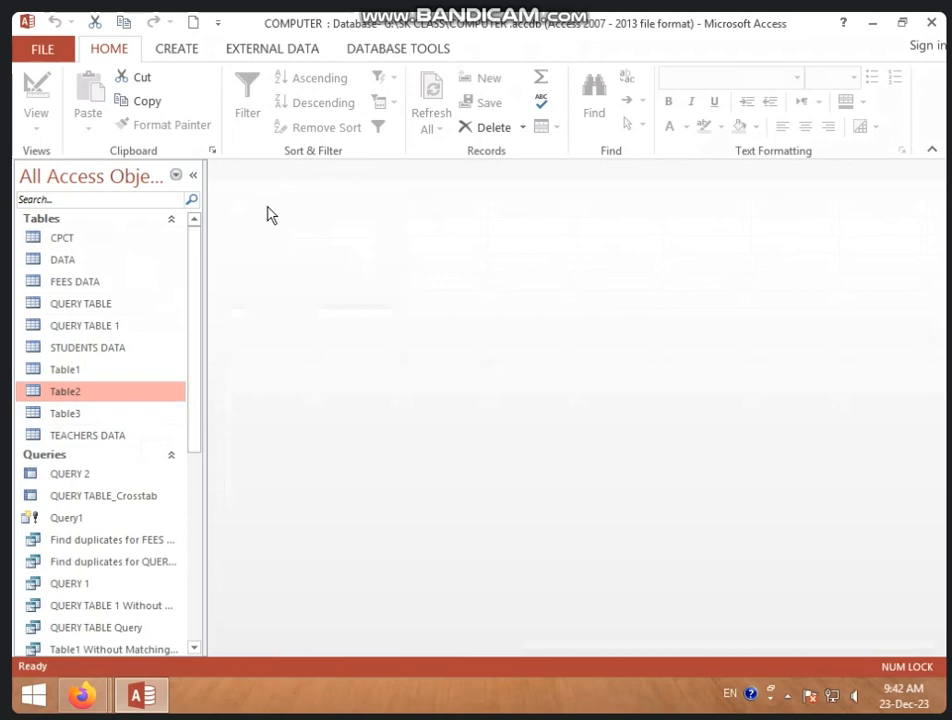
# Open the DATA table and switch it to Design View
pyautogui.doubleClick(114, 258)
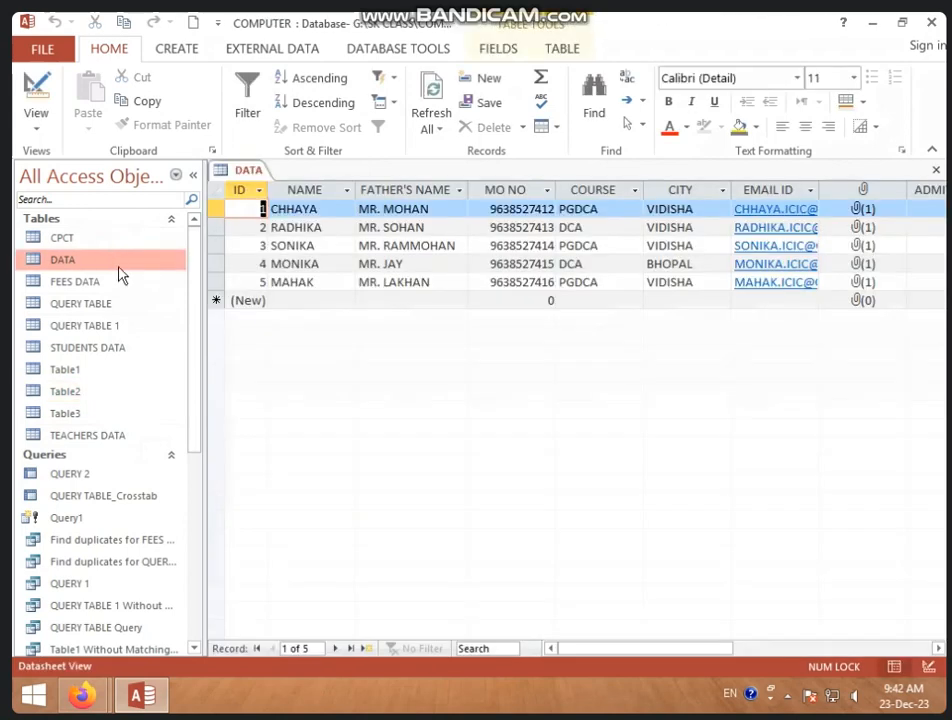
pyautogui.rightClick(256, 177)
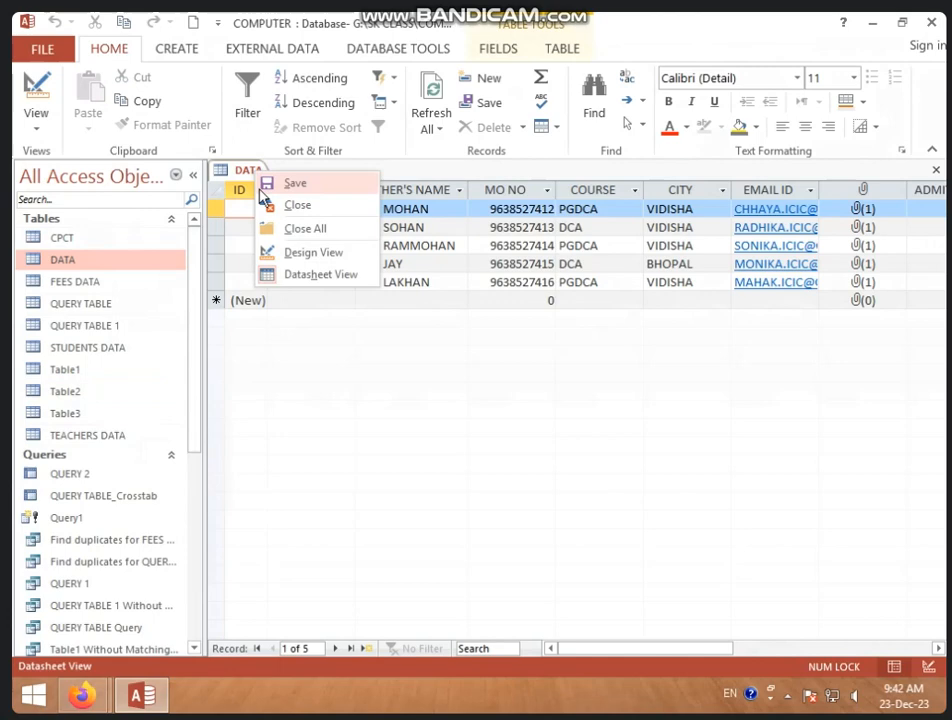
pyautogui.click(287, 253)
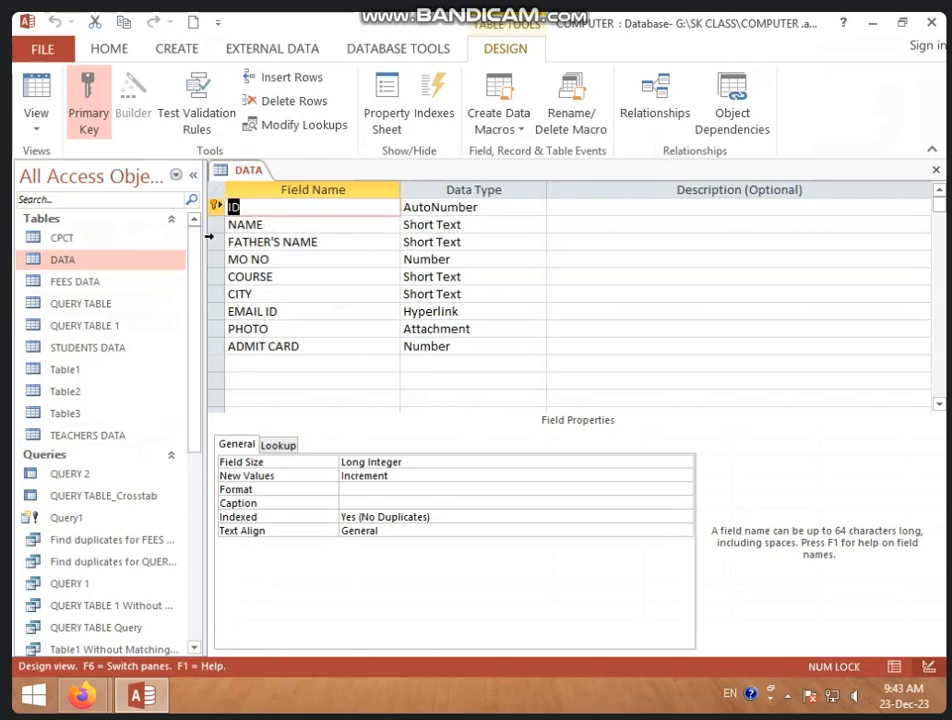
# Make NAME the primary key of DATA, return the primary key to ID, and save the table
pyautogui.click(211, 226)
pyautogui.click(96, 116)
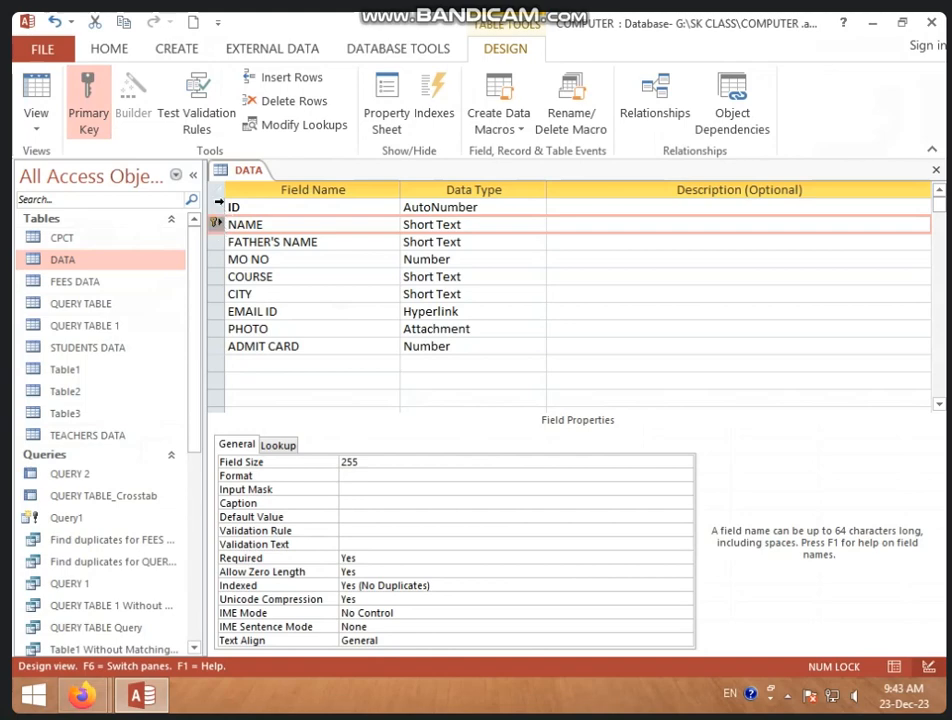
pyautogui.click(218, 205)
pyautogui.click(92, 116)
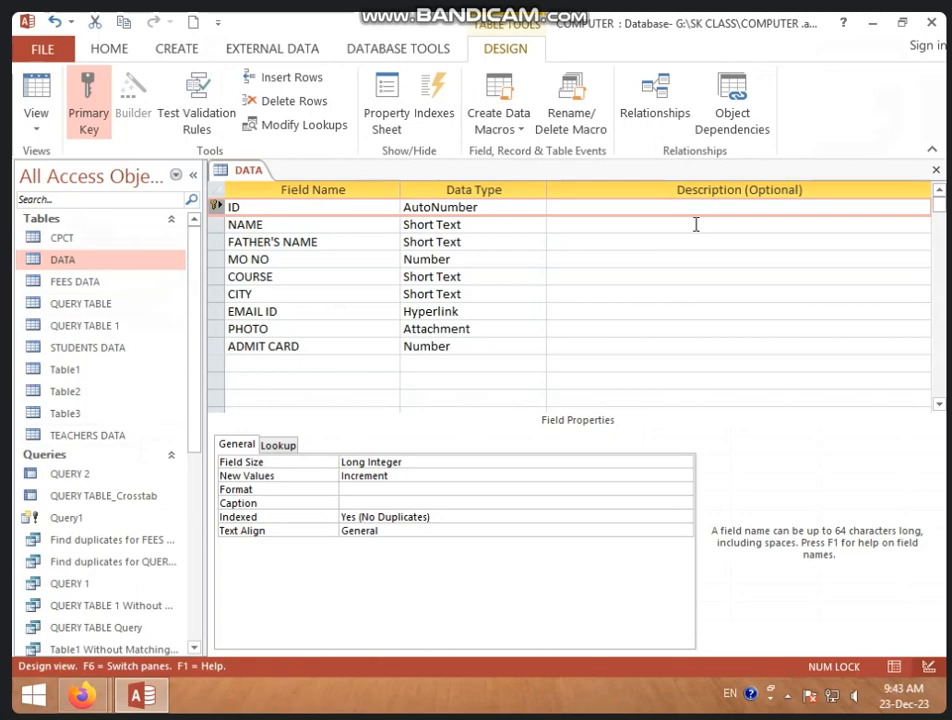
pyautogui.rightClick(250, 171)
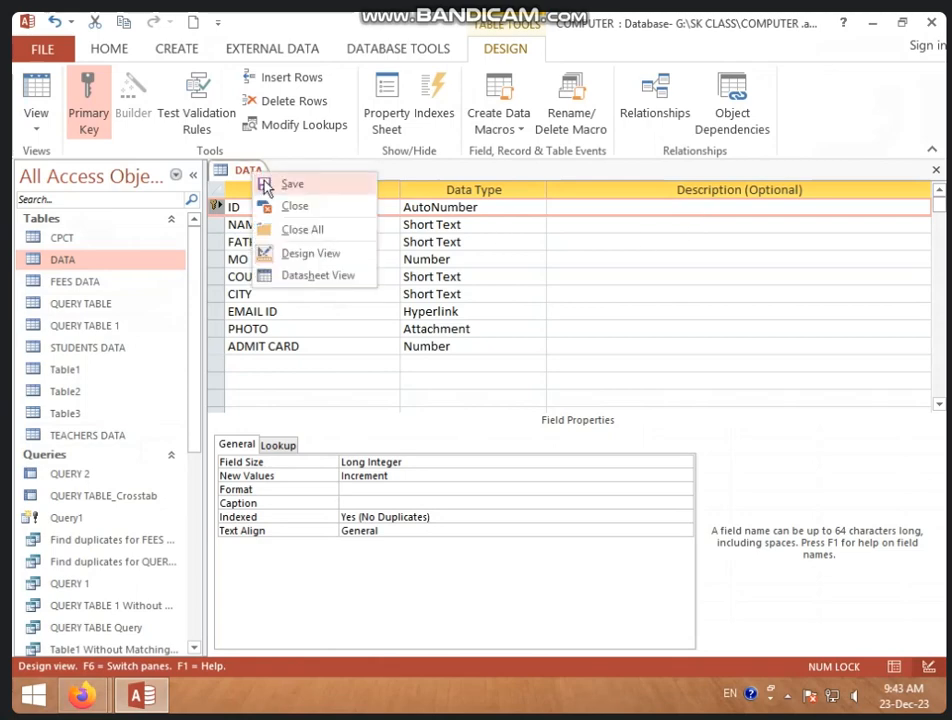
pyautogui.click(266, 185)
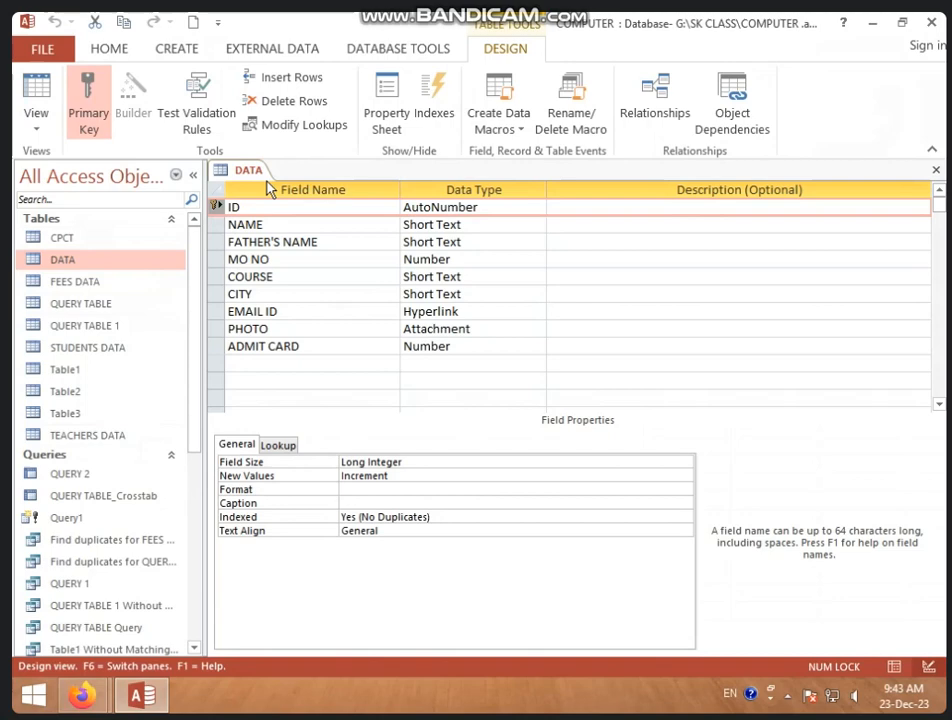
# Set NAME as DATA's primary key, save the table and switch it to Datasheet View
pyautogui.click(223, 225)
pyautogui.click(86, 113)
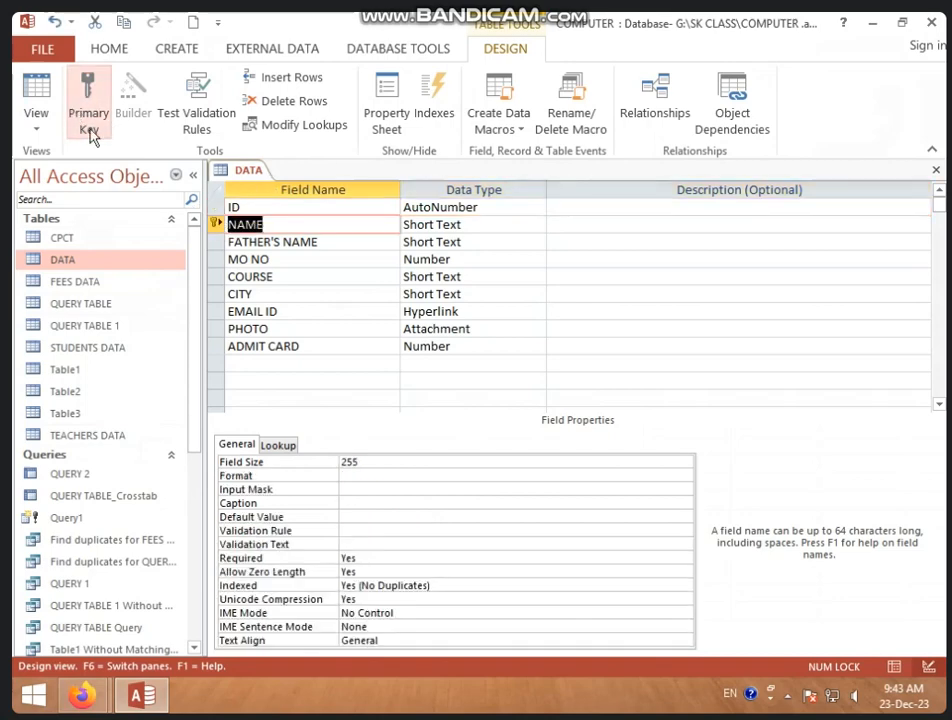
pyautogui.rightClick(250, 176)
pyautogui.click(270, 184)
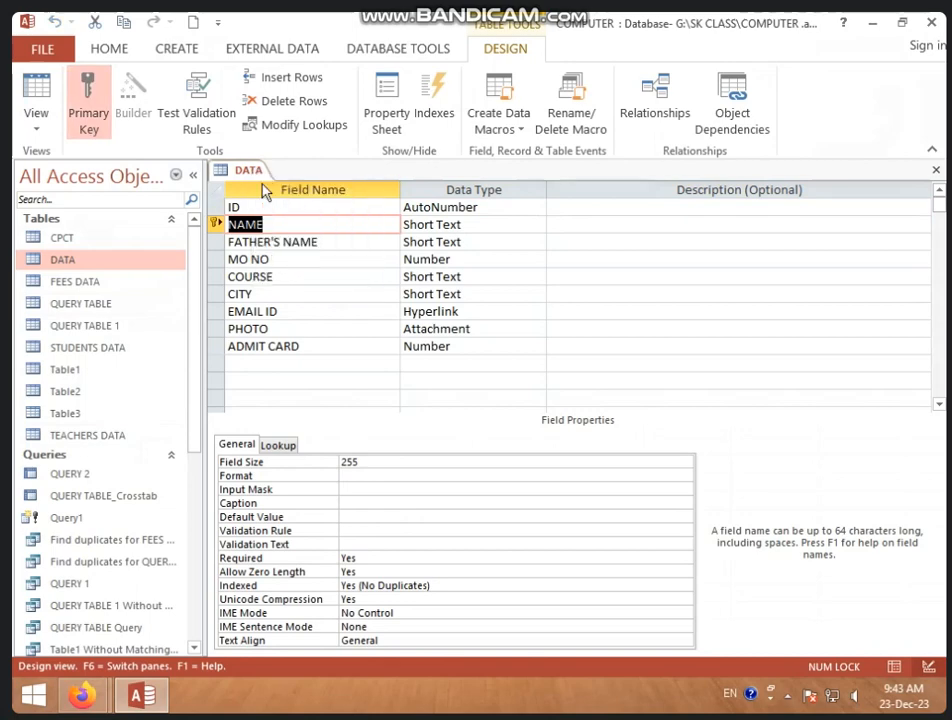
pyautogui.rightClick(249, 178)
pyautogui.click(283, 274)
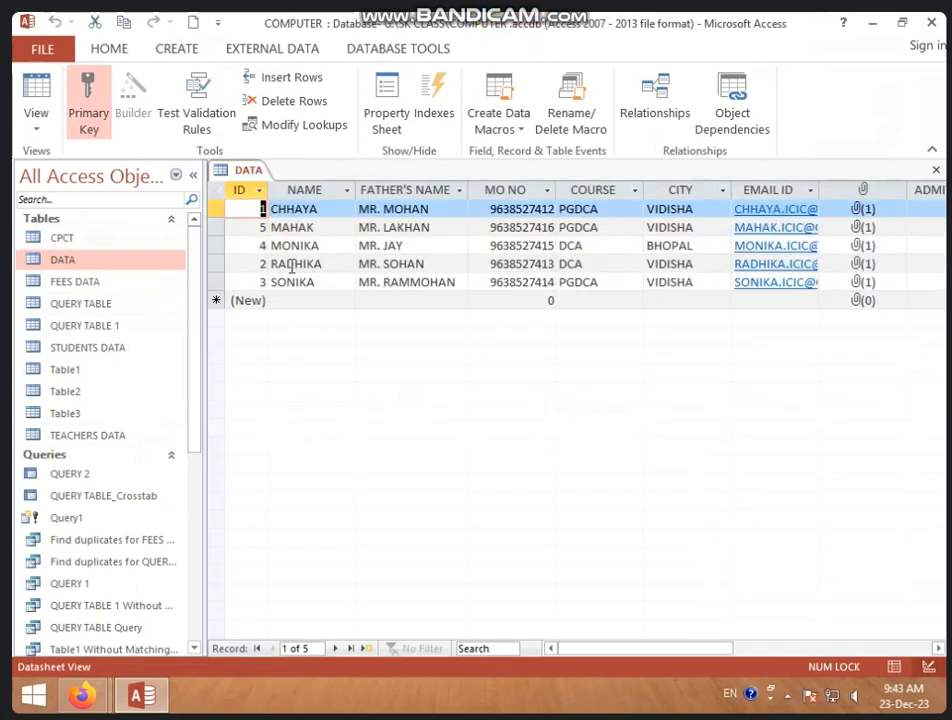
# Try to add a new record to DATA that repeats the first student's name and father's name
pyautogui.click(322, 301)
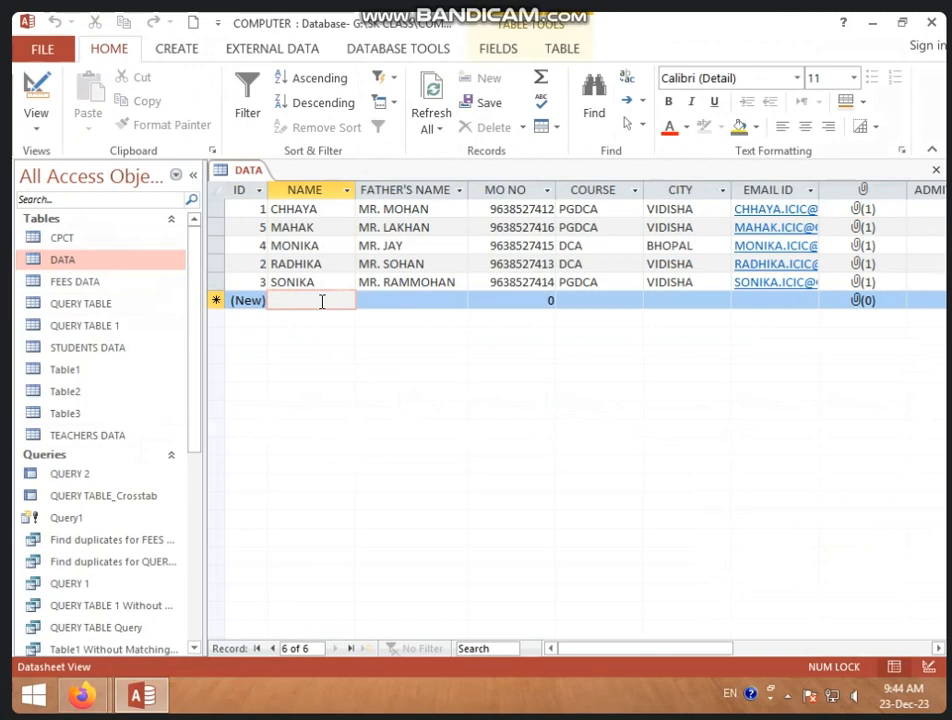
pyautogui.write('ch')
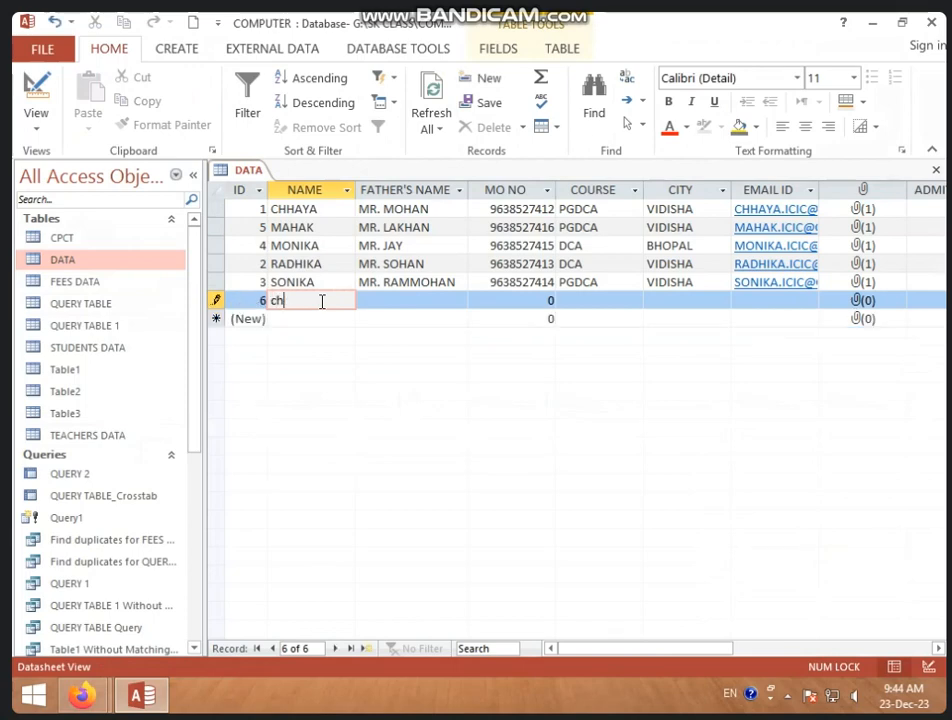
pyautogui.press('BackSpace')
pyautogui.press('BackSpace')
pyautogui.press('capslock')
pyautogui.write('CHHAYA')
pyautogui.press('Tab')
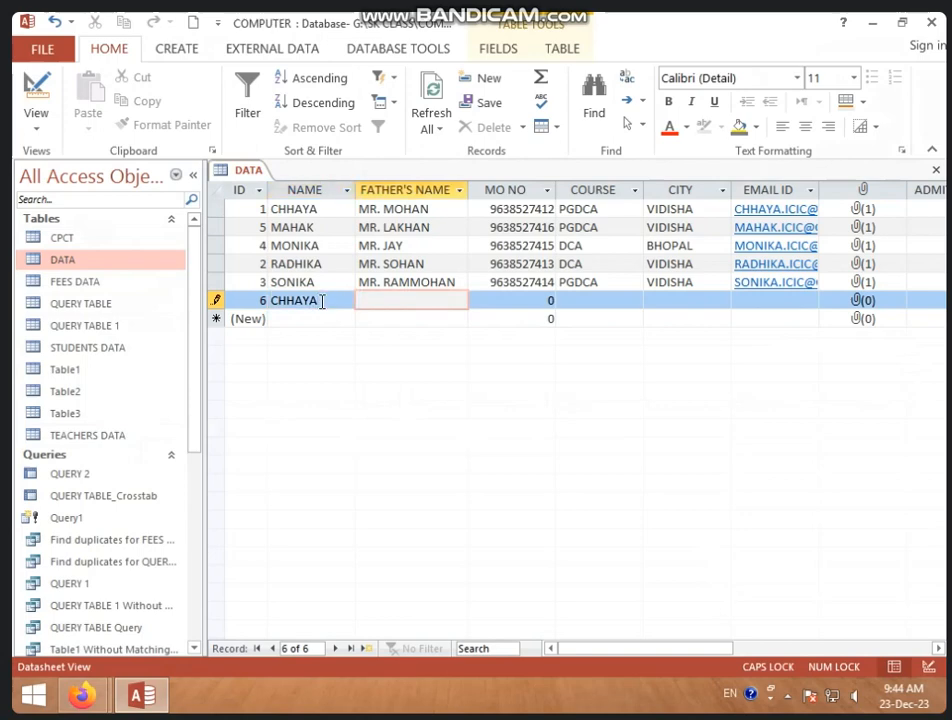
pyautogui.write('MR. MOHAN')
pyautogui.press('Tab')
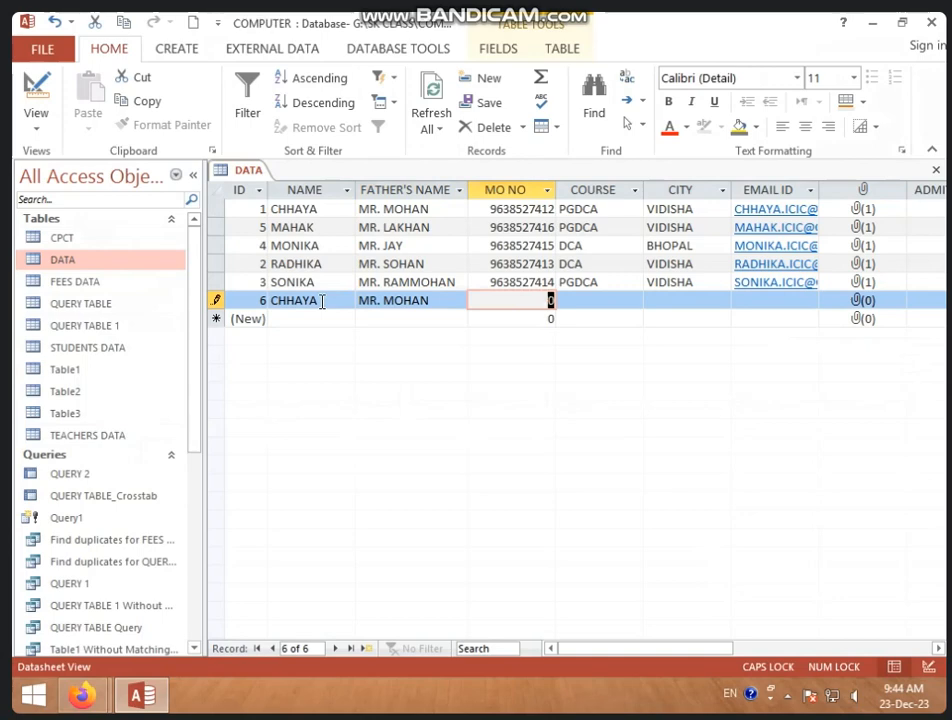
pyautogui.click(336, 324)
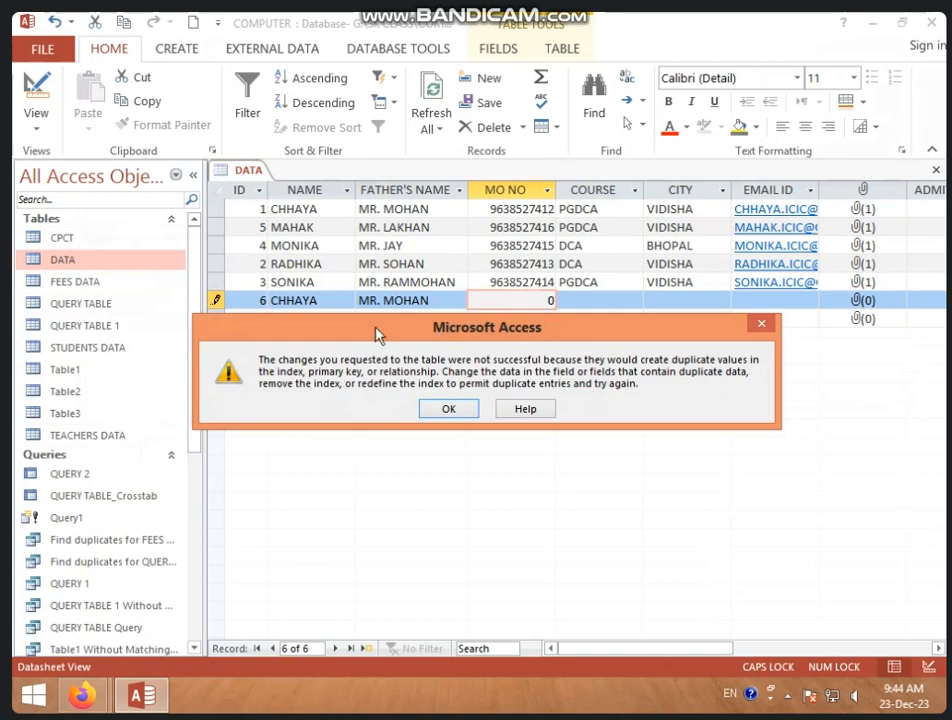
pyautogui.click(460, 410)
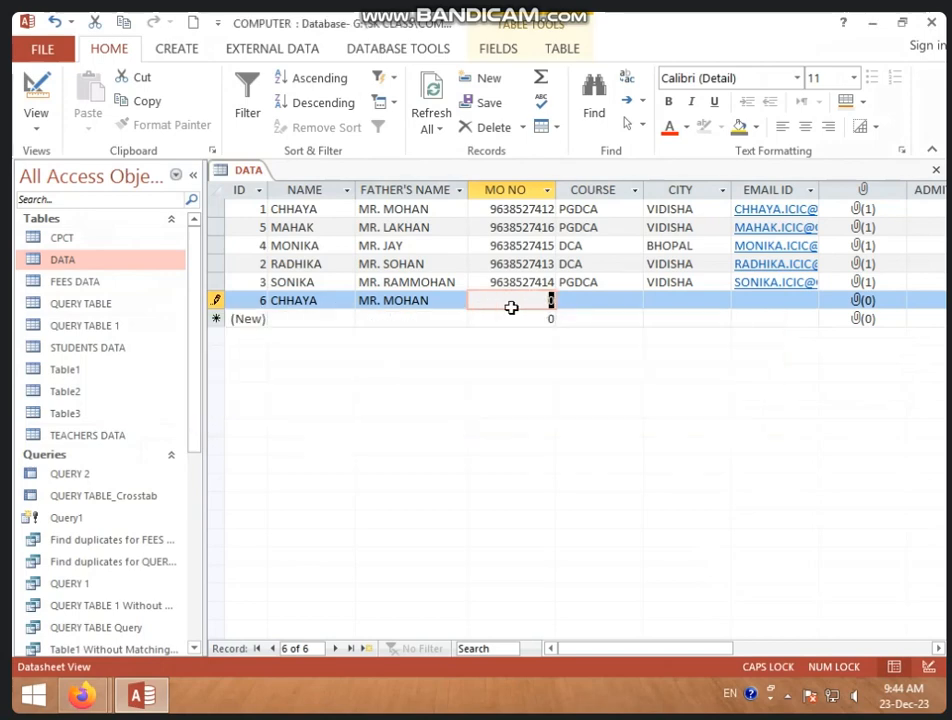
# Clear the father's name and the student's name from the new DATA record
pyautogui.moveTo(446, 302); pyautogui.dragTo(342, 306)
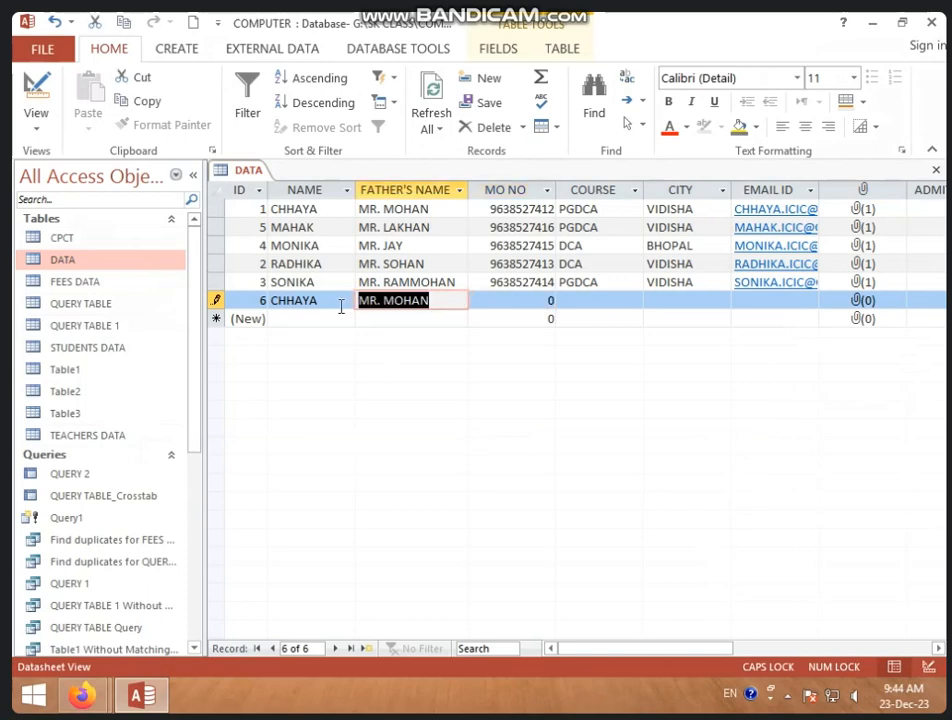
pyautogui.press('BackSpace')
pyautogui.click(341, 303)
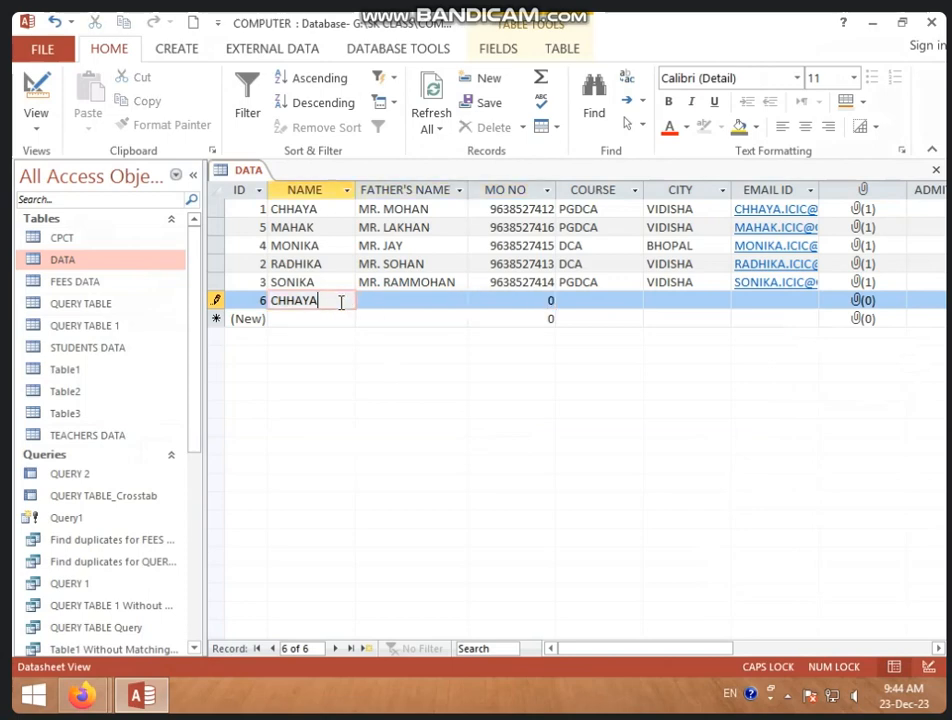
pyautogui.moveTo(341, 303); pyautogui.dragTo(250, 302)
pyautogui.press('BackSpace')
pyautogui.click(398, 303)
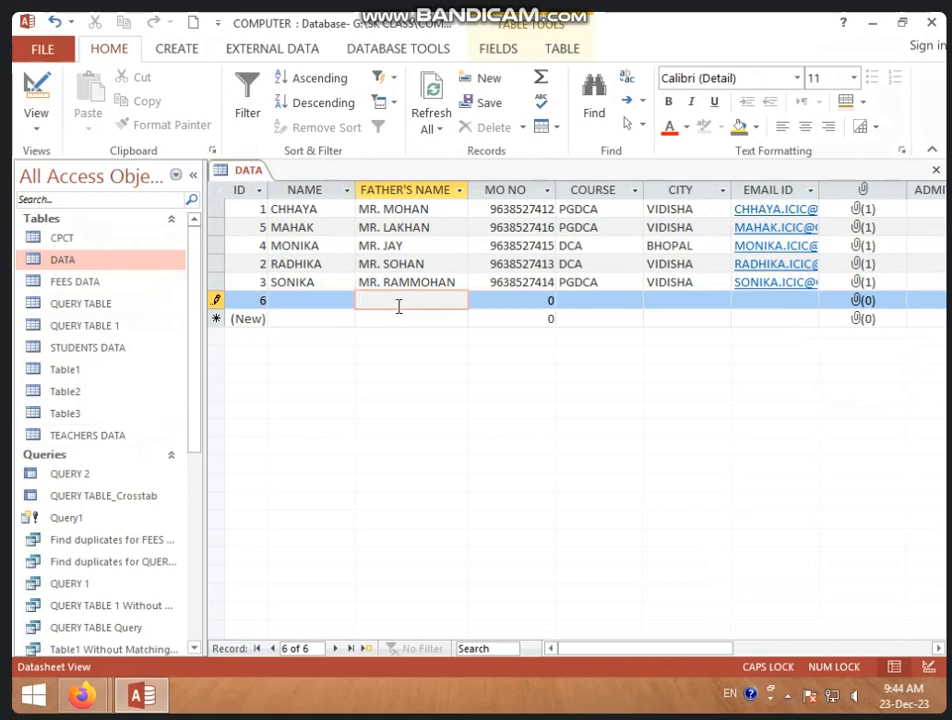
# Fill the new record with the first student's name again but a different father's name, and try to commit it
pyautogui.click(316, 298)
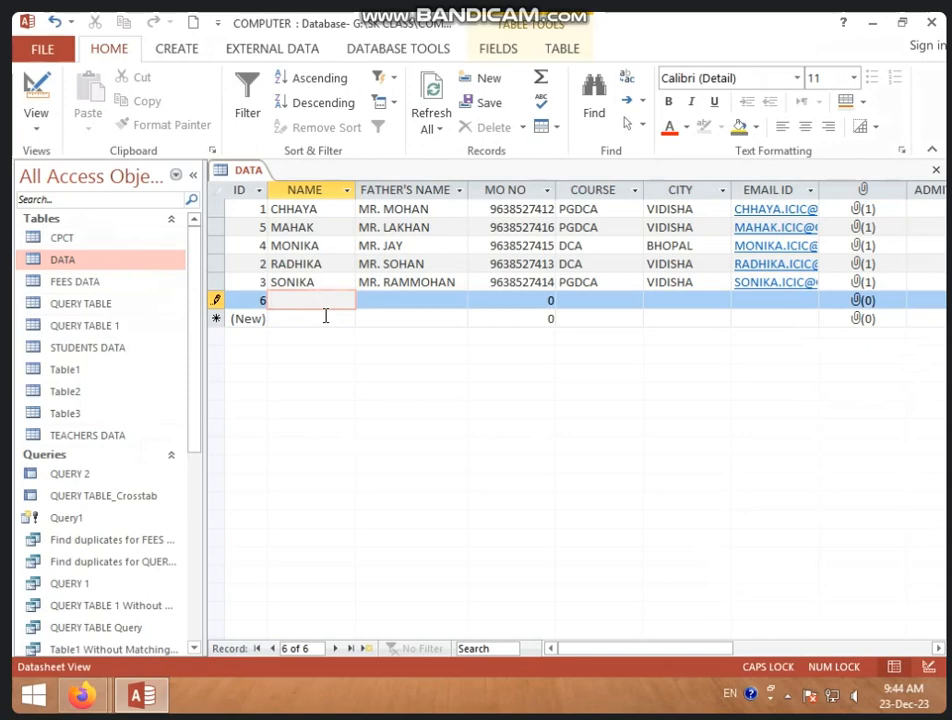
pyautogui.write('CHHAYA')
pyautogui.press('Tab')
pyautogui.write('MR')
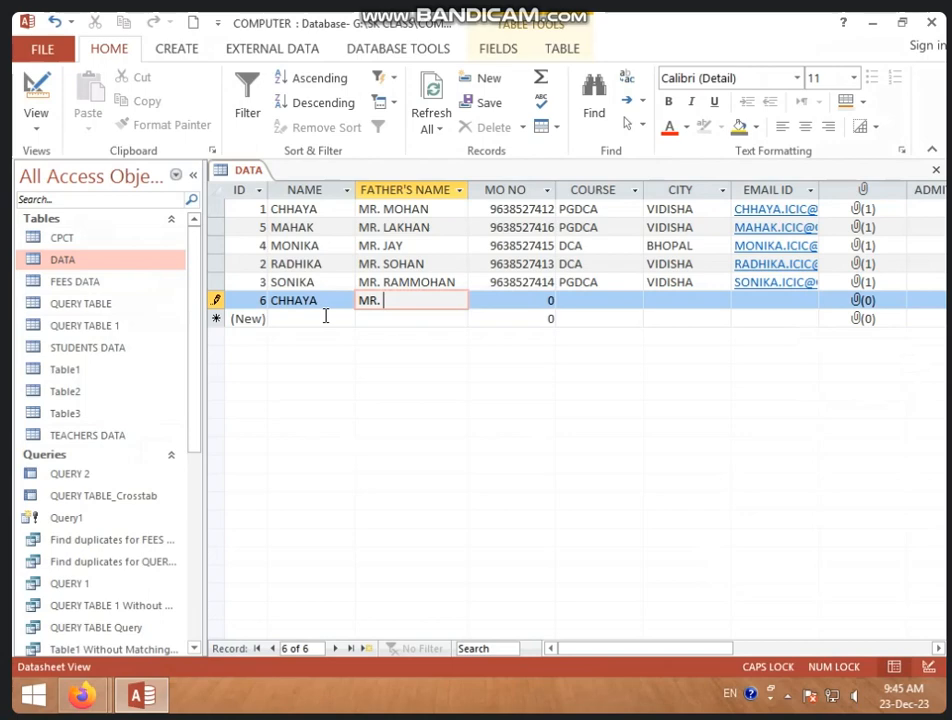
pyautogui.write('ROAHN')
pyautogui.press('BackSpace')
pyautogui.press('BackSpace')
pyautogui.write('HAN')
pyautogui.click(325, 317)
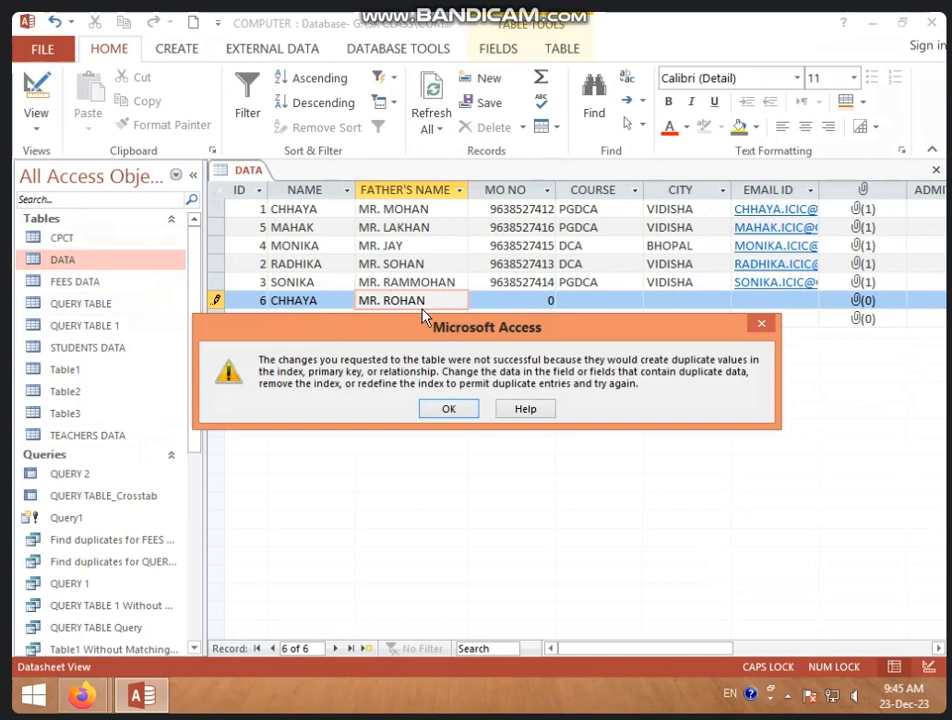
pyautogui.click(449, 409)
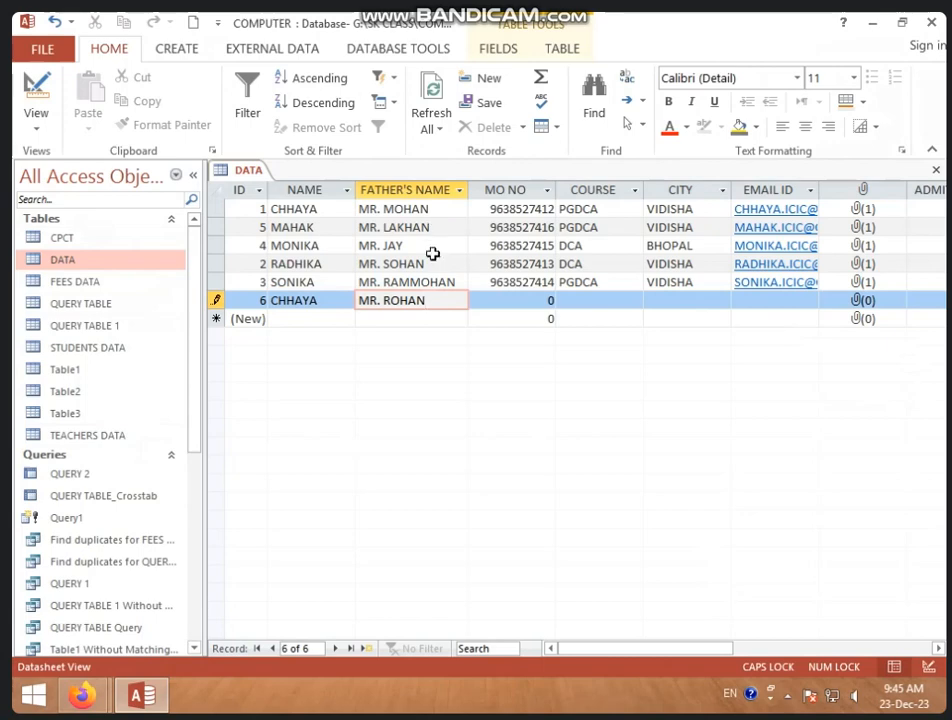
# Append the number 1 to the new record's student name to make it unique, and commit the record
pyautogui.click(341, 301)
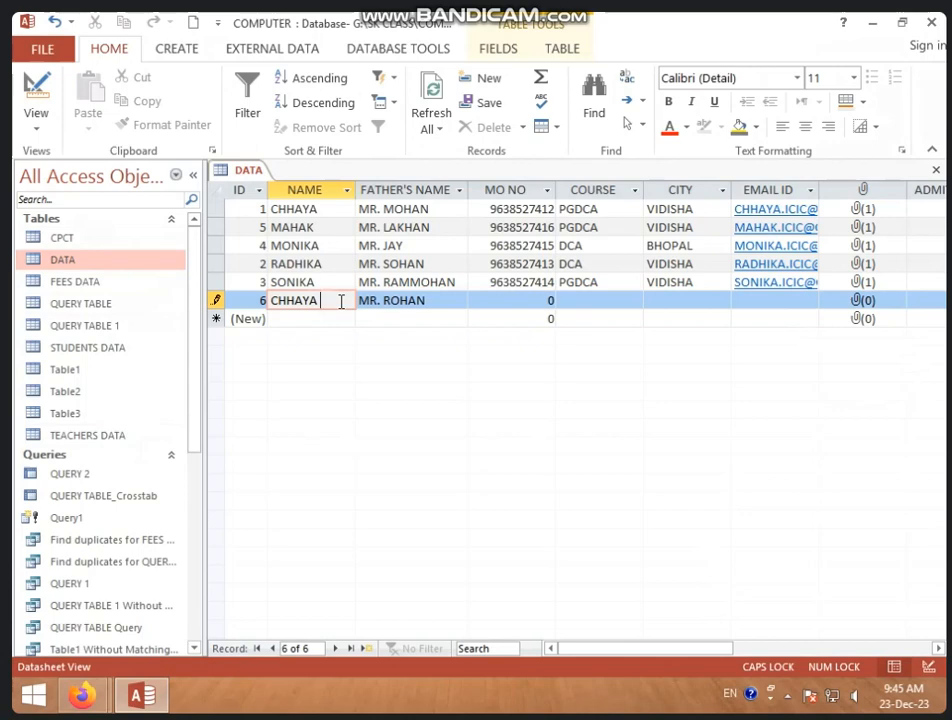
pyautogui.write('1')
pyautogui.click(344, 316)
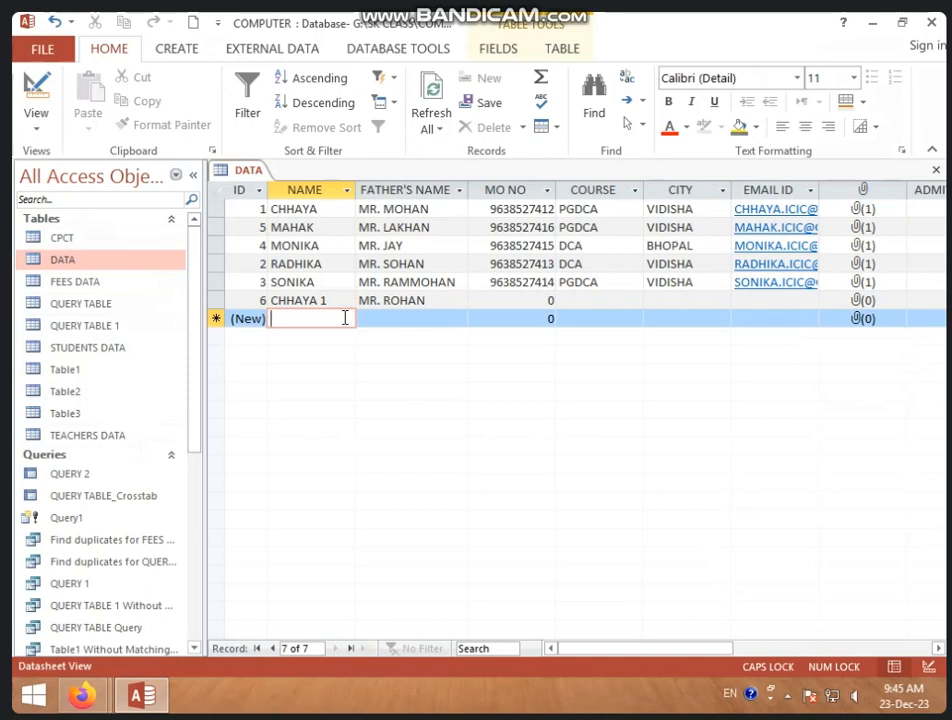
# Delete the student name from the record with ID 6, leaving NAME blank, and commit the record
pyautogui.click(347, 300)
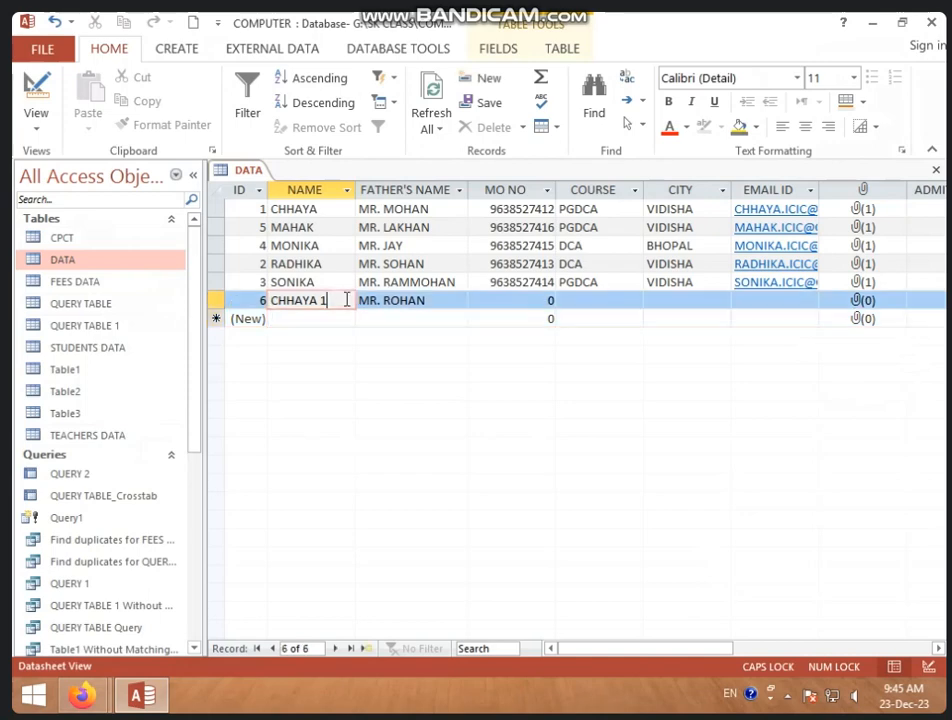
pyautogui.press('BackSpace')
pyautogui.press('BackSpace')
pyautogui.press('BackSpace')
pyautogui.press('BackSpace')
pyautogui.press('BackSpace')
pyautogui.press('BackSpace')
pyautogui.click(343, 321)
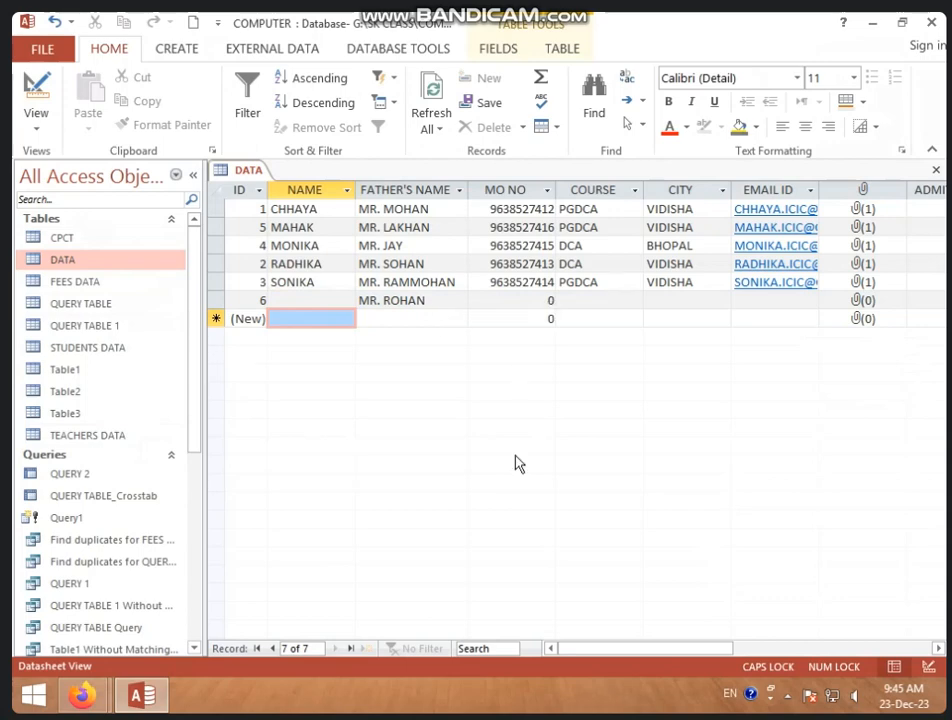
# Examine the ADMIT CARD column of DATA for blank and filled entries
pyautogui.moveTo(584, 654); pyautogui.dragTo(463, 657)
pyautogui.moveTo(657, 650); pyautogui.dragTo(787, 645)
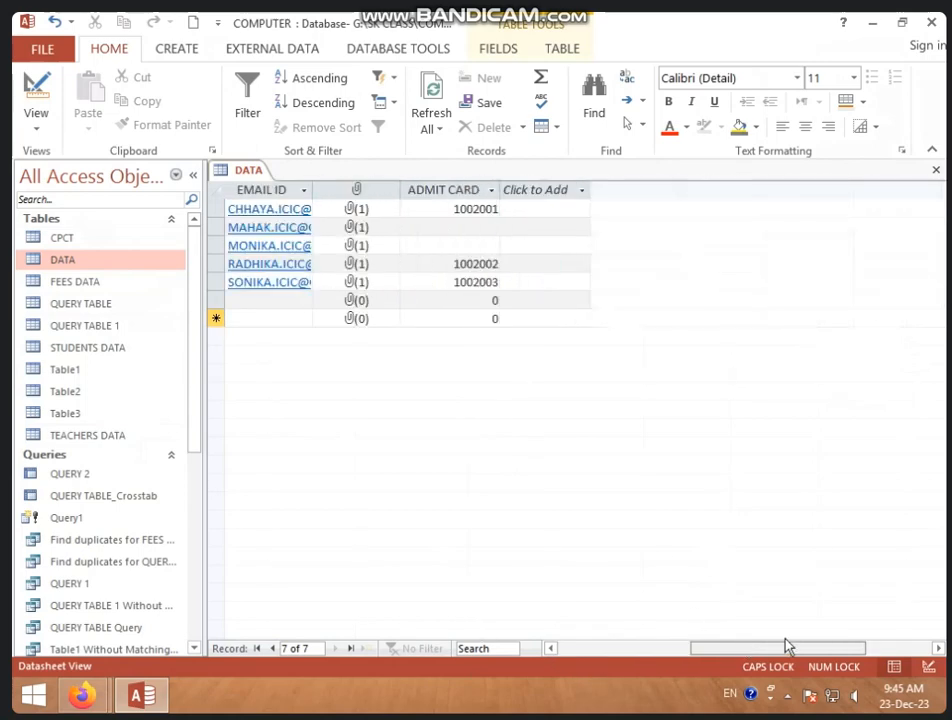
pyautogui.click(480, 226)
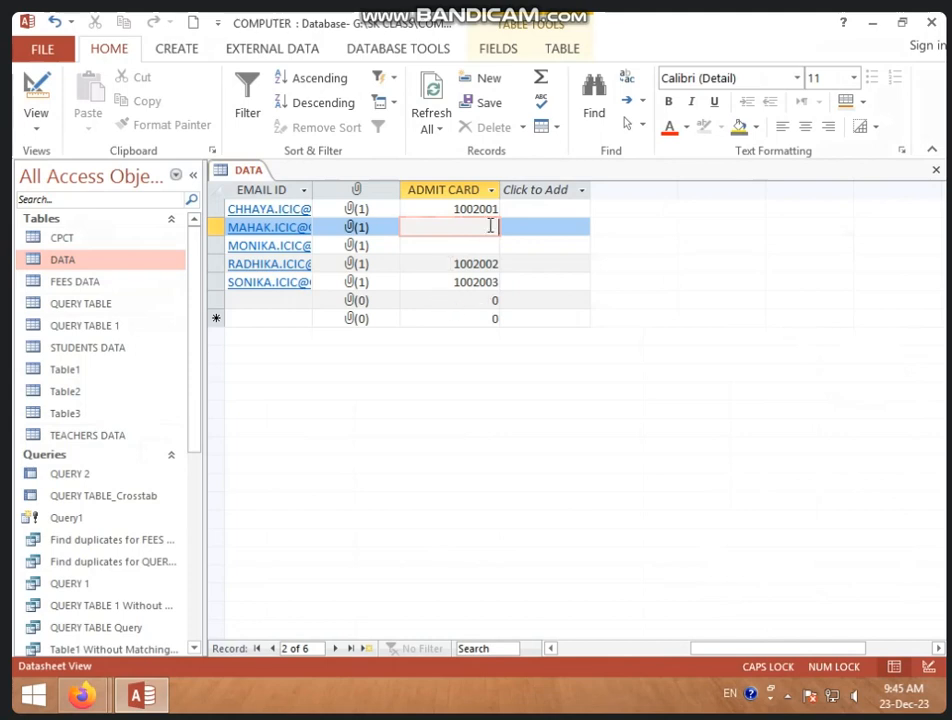
pyautogui.doubleClick(448, 264)
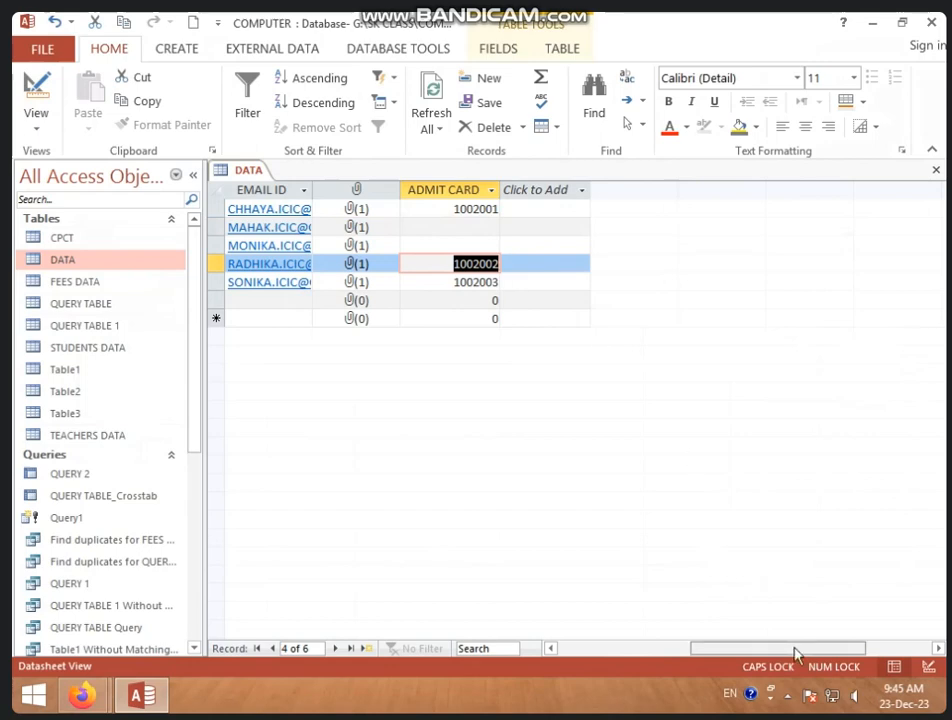
pyautogui.moveTo(797, 653); pyautogui.dragTo(620, 657)
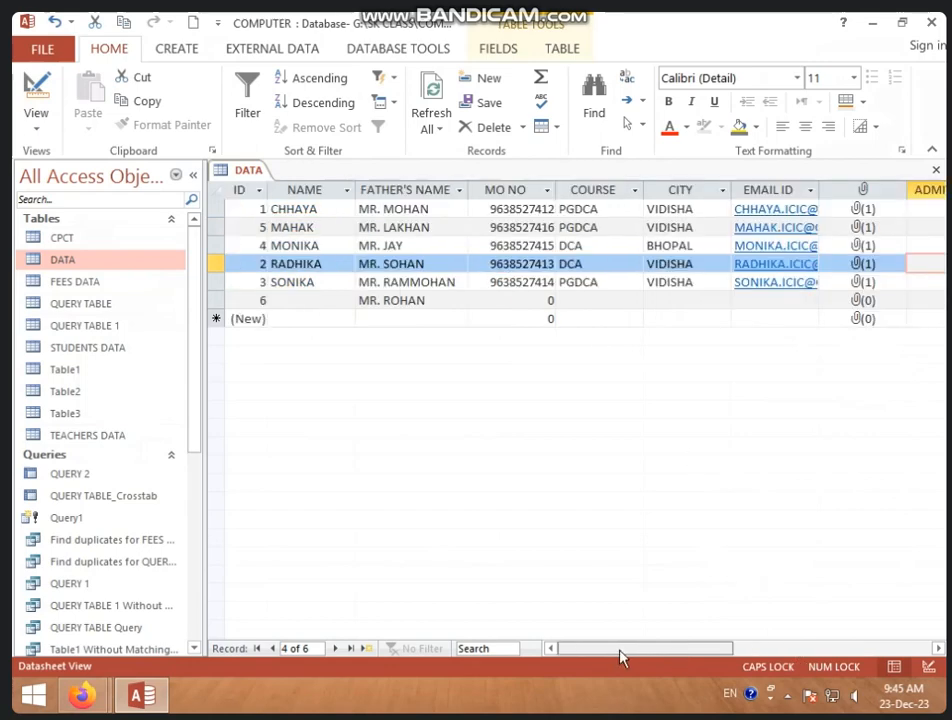
# Check the order of the ID values in DATA and sort the table by ID from smallest to largest
pyautogui.click(255, 208)
pyautogui.click(258, 227)
pyautogui.click(258, 245)
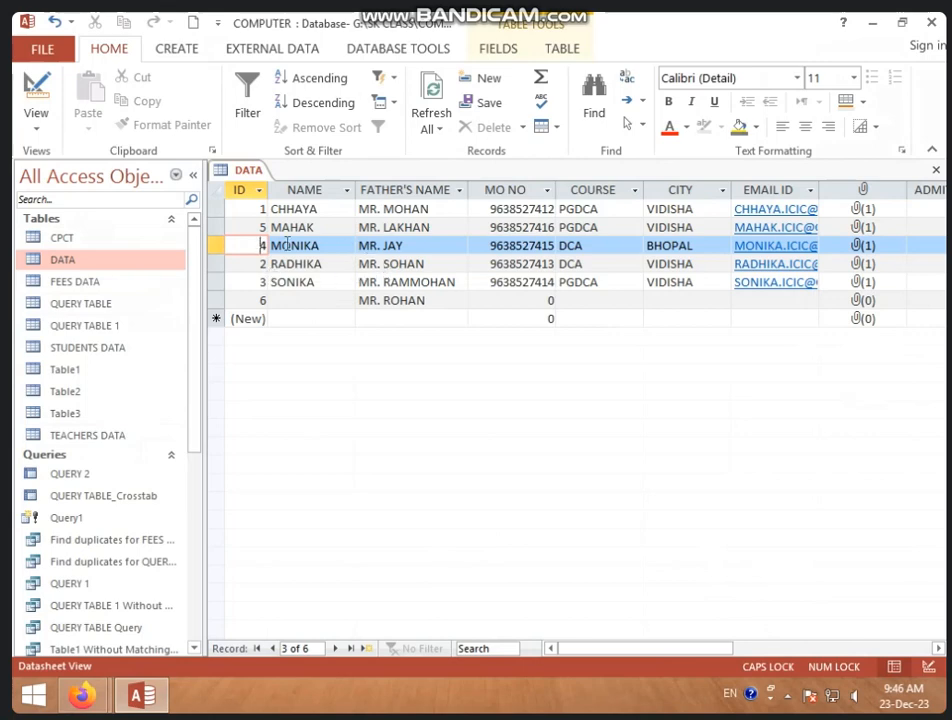
pyautogui.click(260, 192)
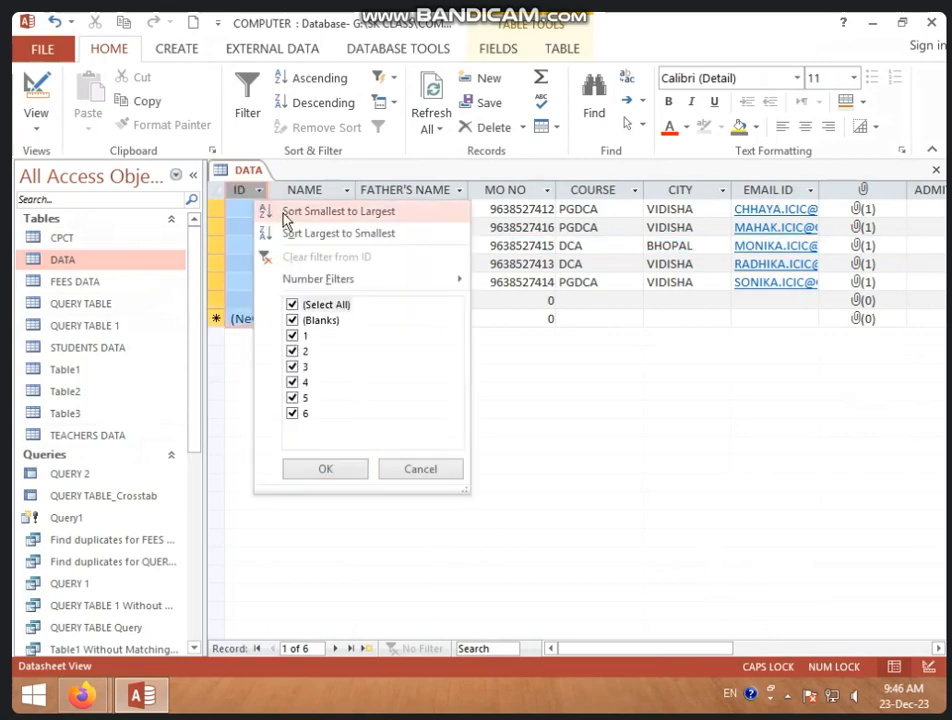
pyautogui.click(284, 212)
# Fill in the missing ADMIT CARD number for the record with ID 4, continuing the sequence of the rows above
pyautogui.click(310, 301)
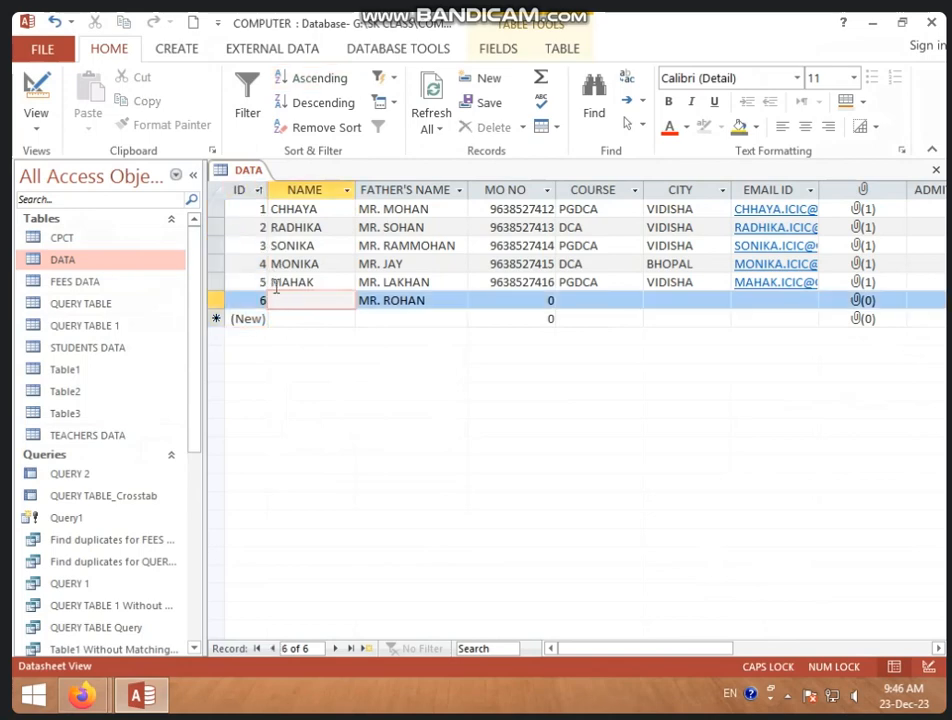
pyautogui.moveTo(630, 650); pyautogui.dragTo(729, 654)
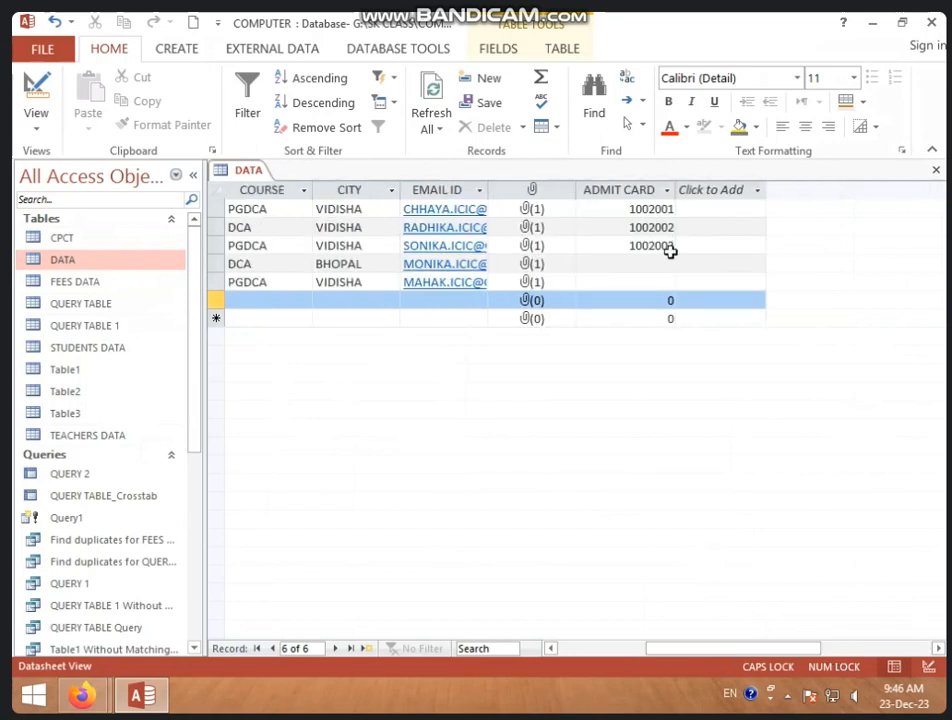
pyautogui.moveTo(712, 645); pyautogui.dragTo(735, 648)
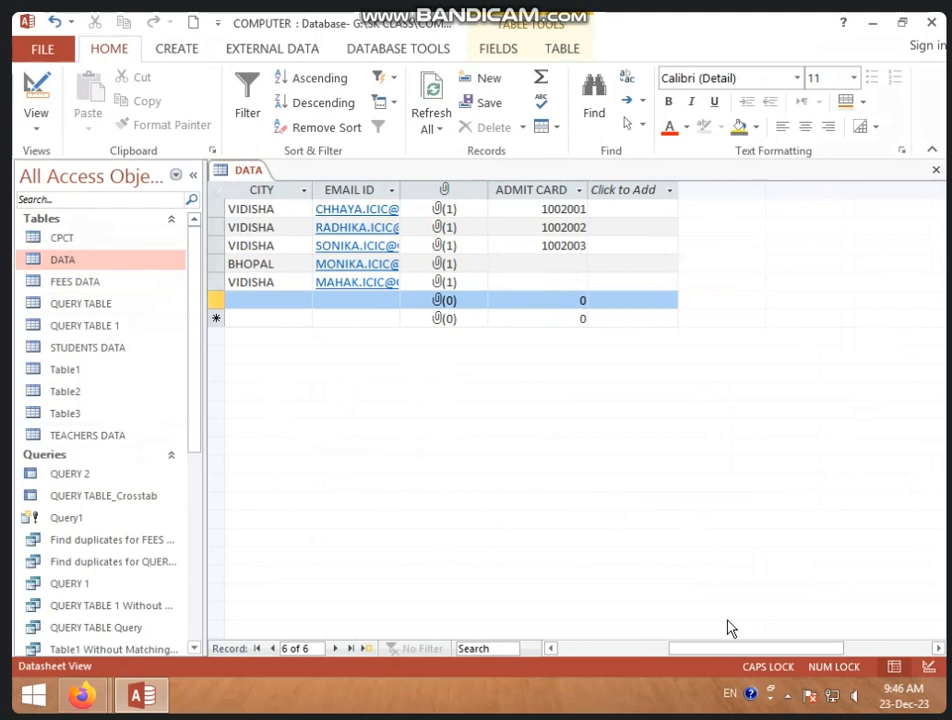
pyautogui.click(567, 267)
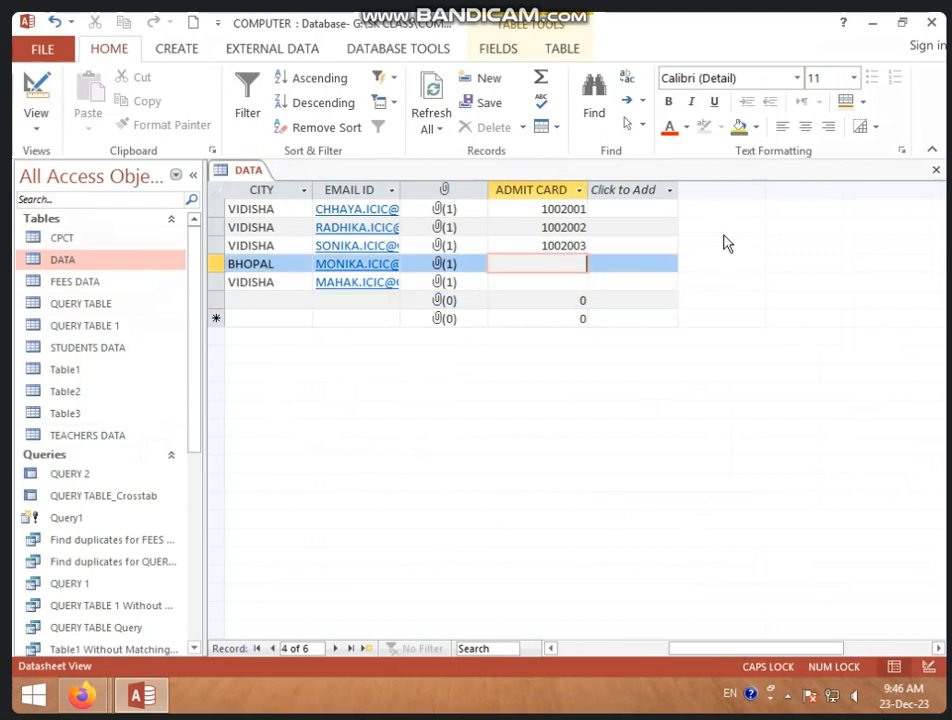
pyautogui.write('1000')
pyautogui.press('BackSpace')
pyautogui.write('2004')
pyautogui.press('Down')
# Begin the ADMIT CARD number of the record with ID 5, and clear the default ADMIT CARD value in the record with ID 6
pyautogui.write('100')
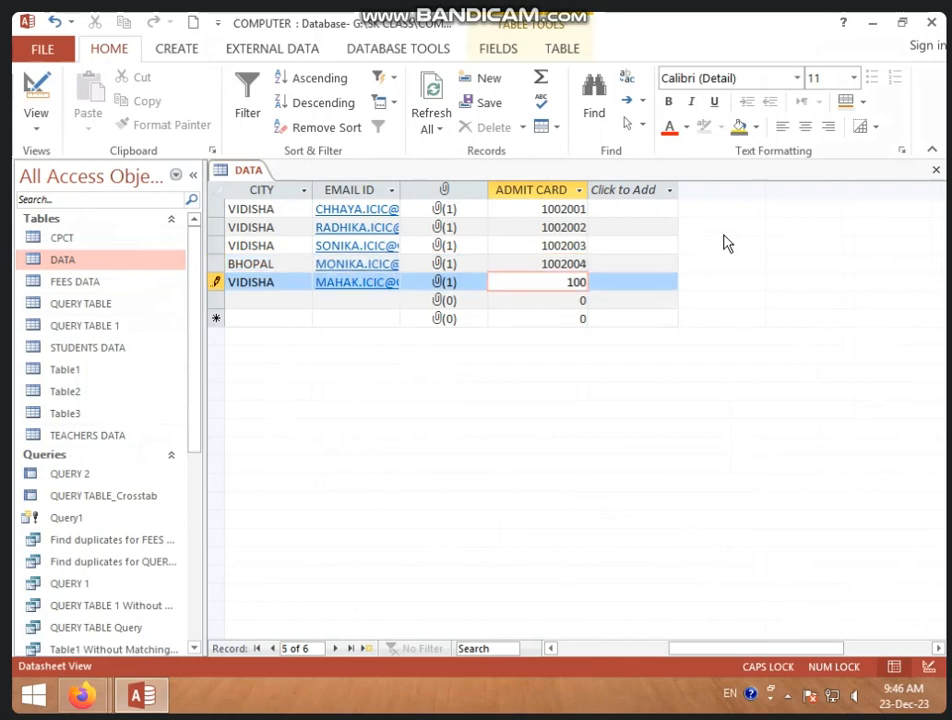
pyautogui.write('200')
pyautogui.press('Down')
pyautogui.write('5')
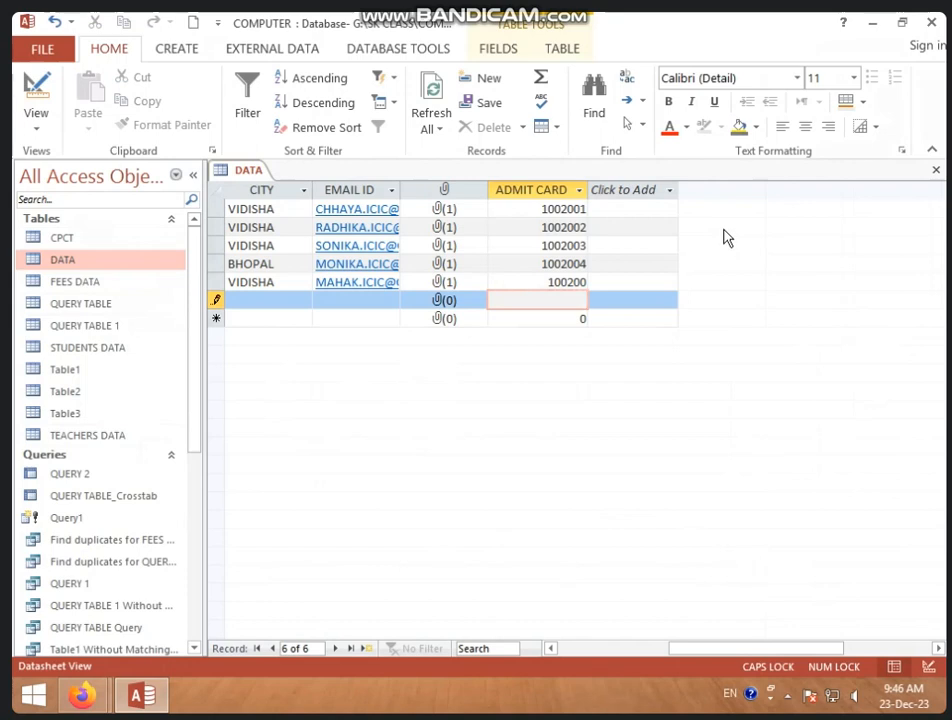
pyautogui.press('Up')
pyautogui.press('Right')
pyautogui.write('5')
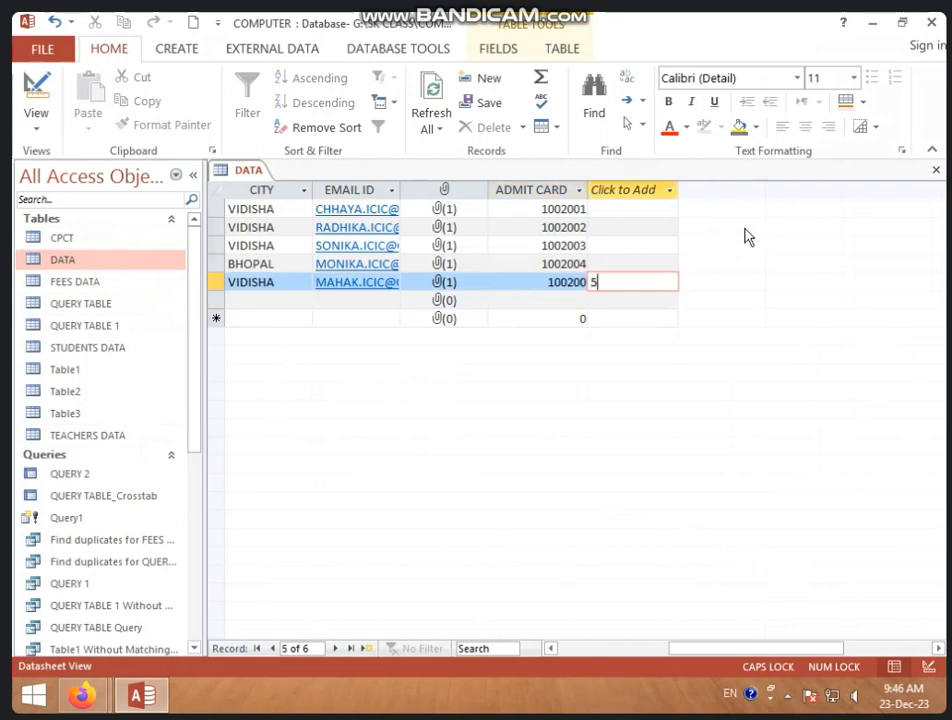
pyautogui.click(582, 284)
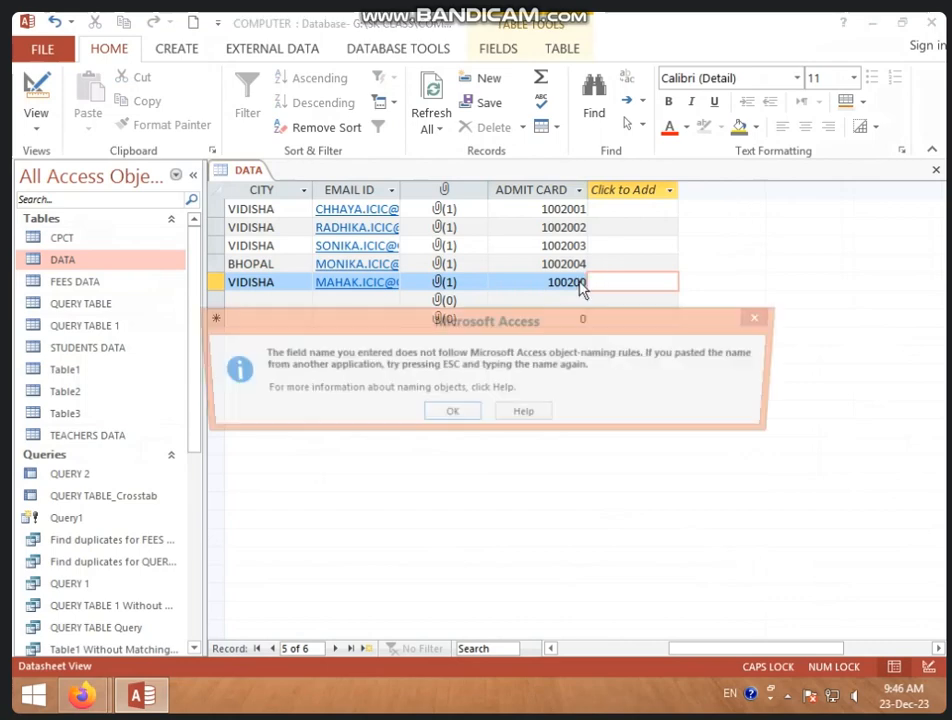
pyautogui.click(459, 419)
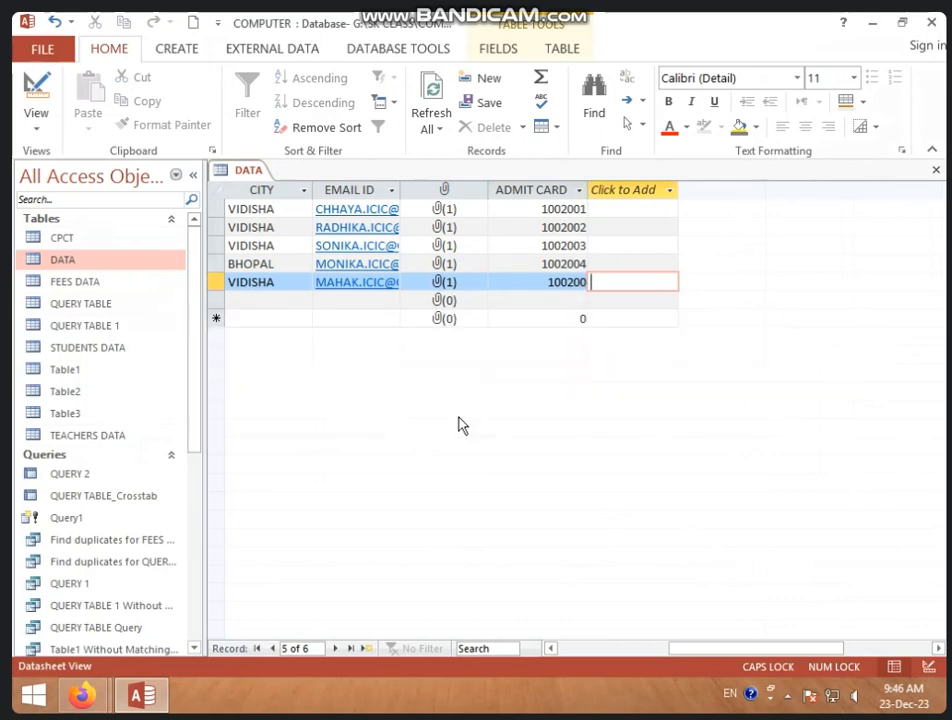
pyautogui.click(506, 377)
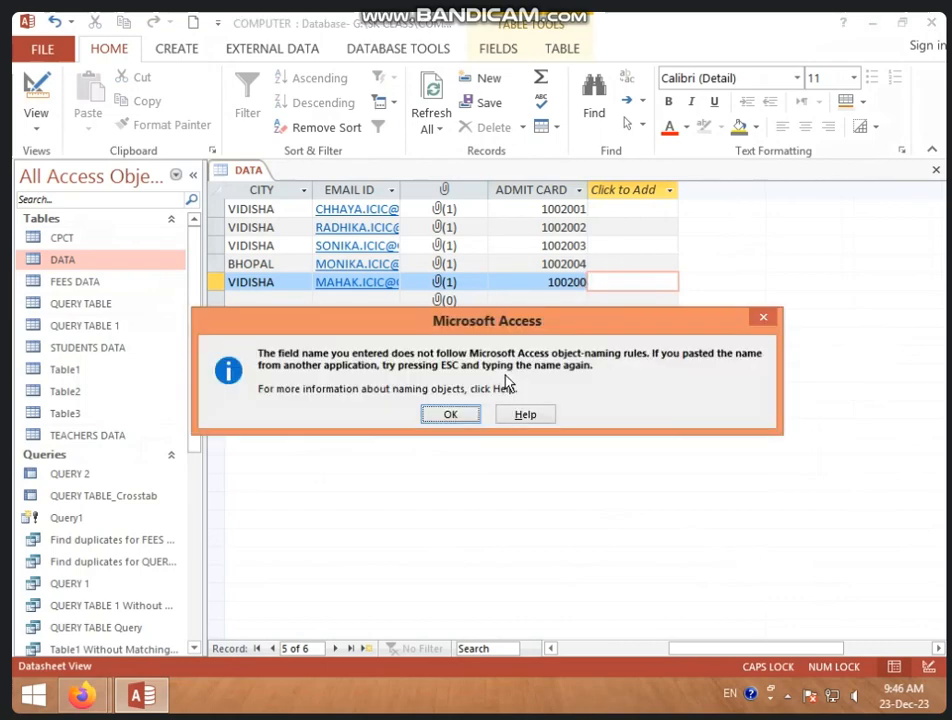
pyautogui.click(452, 416)
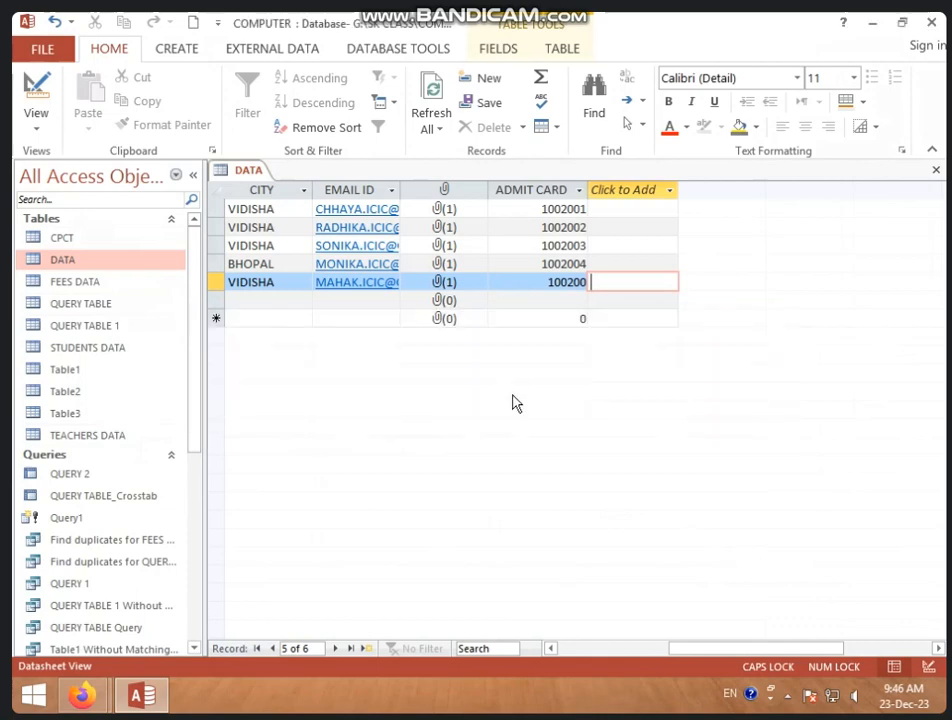
# Append the missing last digit 5 to the ADMIT CARD number of the record with ID 5, and commit the record
pyautogui.click(576, 281)
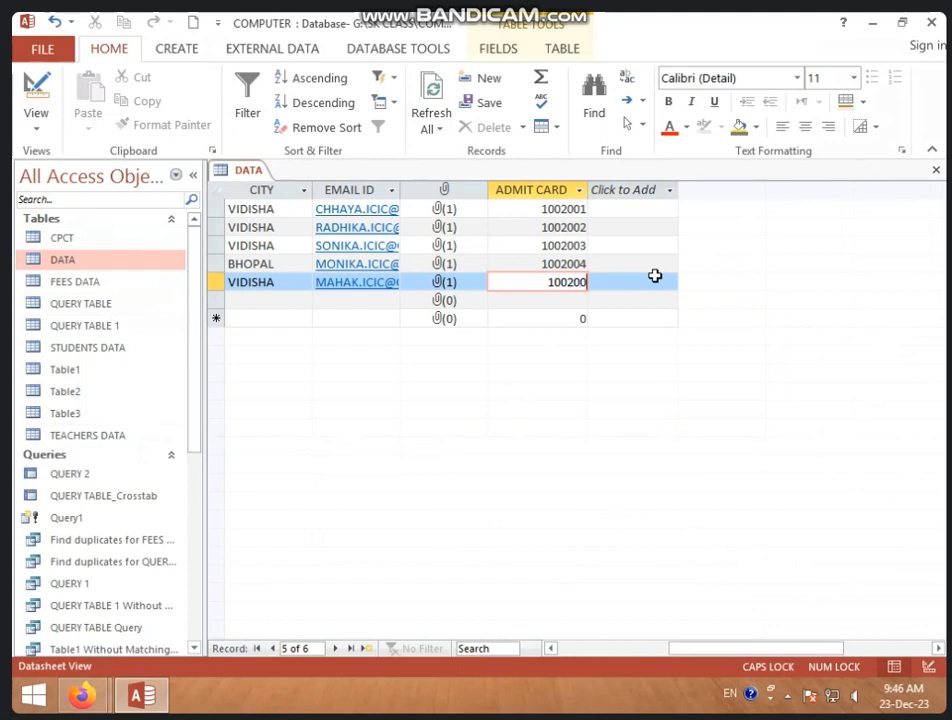
pyautogui.write('5')
pyautogui.click(376, 302)
pyautogui.hscroll(-1, 755, 650)
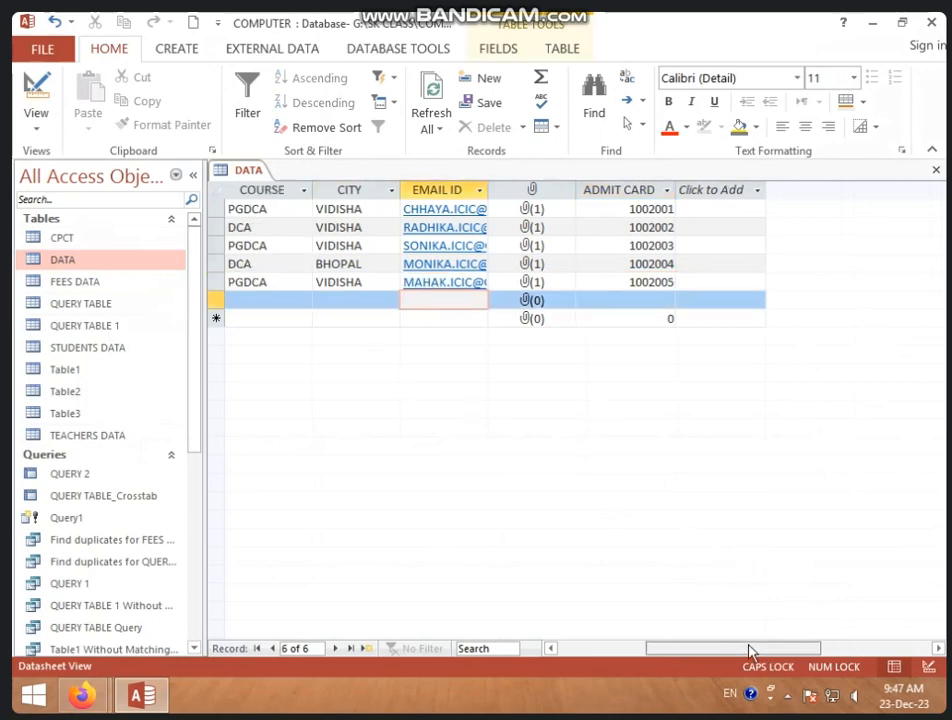
pyautogui.moveTo(750, 649)
pyautogui.mouseDown()
pyautogui.moveTo(707, 650)
pyautogui.moveTo(750, 651)
pyautogui.mouseUp()
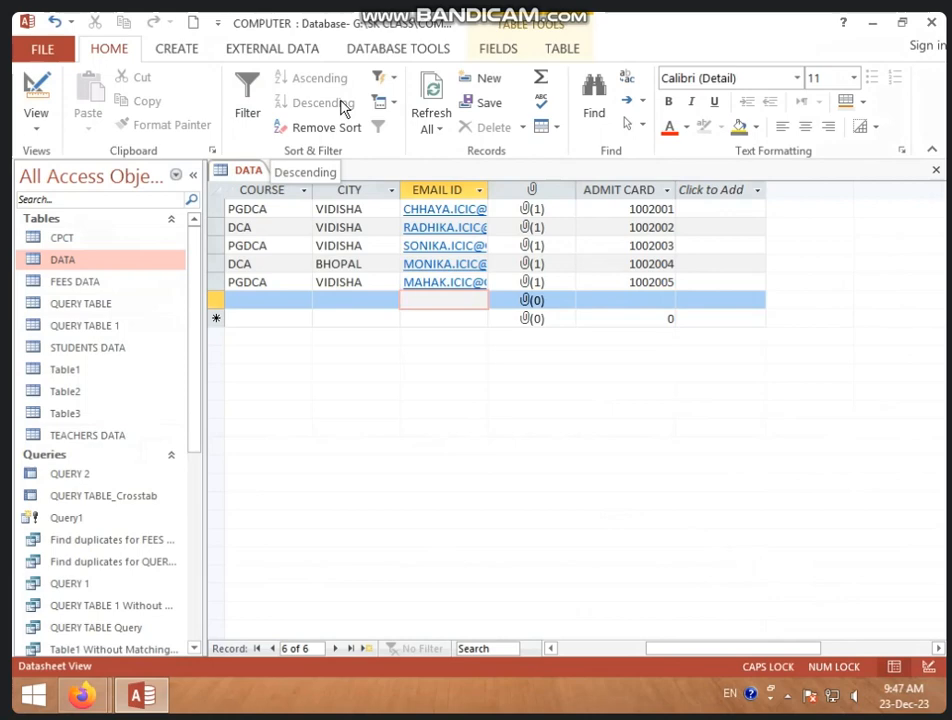
# Sort the DATA table by ID in descending order, and remove the sort
pyautogui.moveTo(729, 650); pyautogui.dragTo(644, 650)
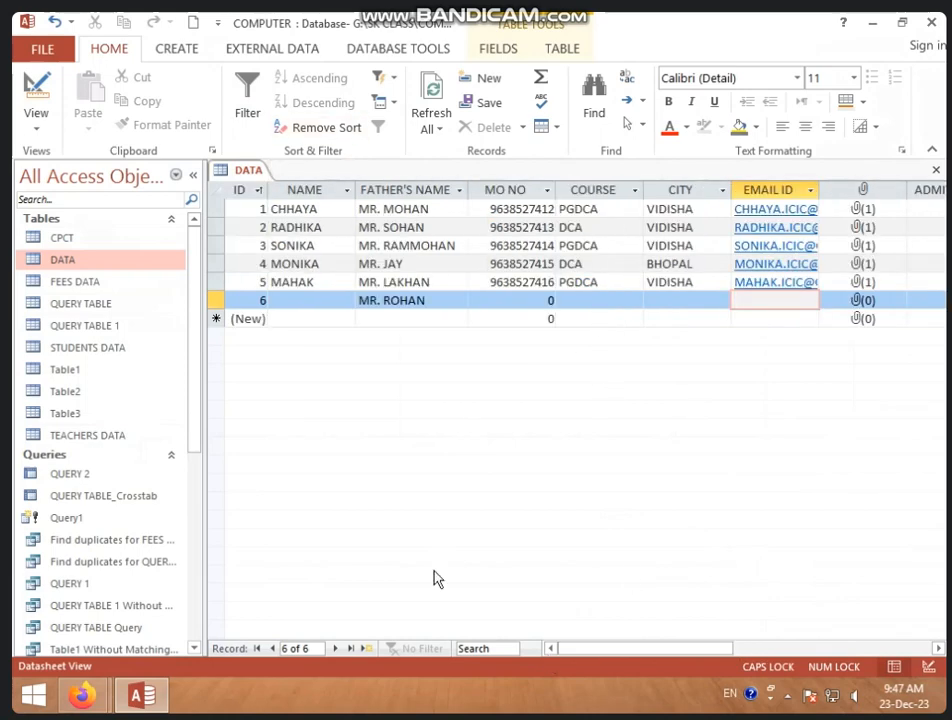
pyautogui.click(256, 208)
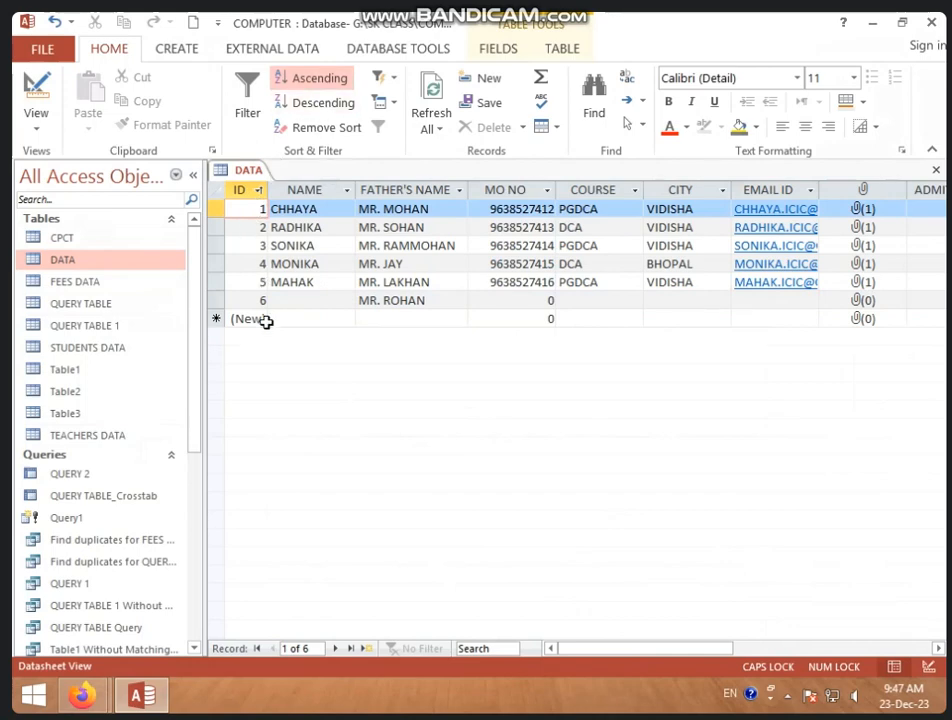
pyautogui.click(320, 104)
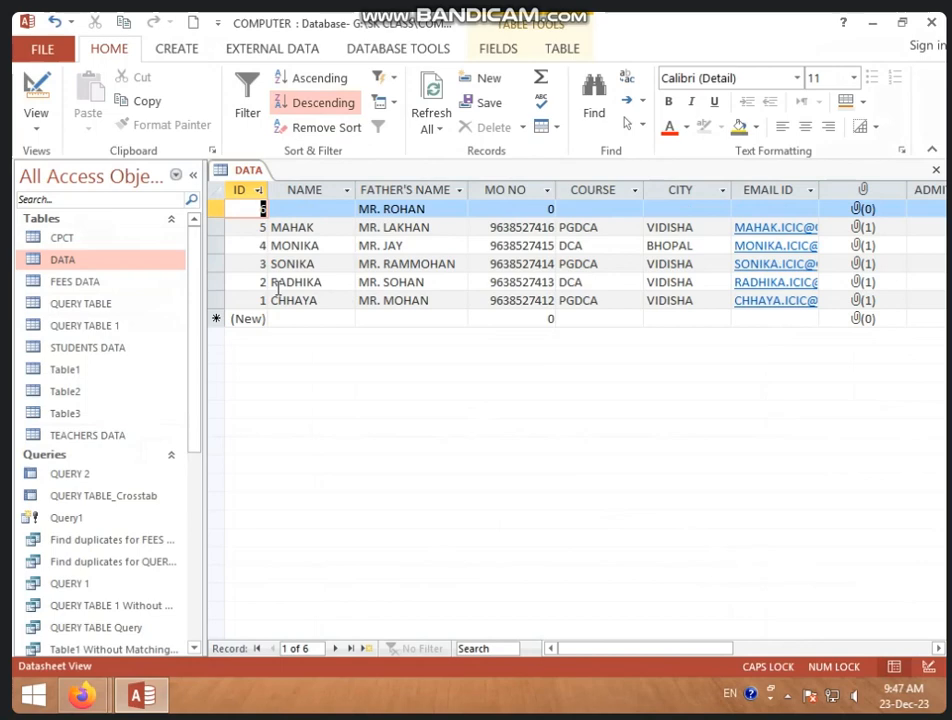
pyautogui.click(320, 138)
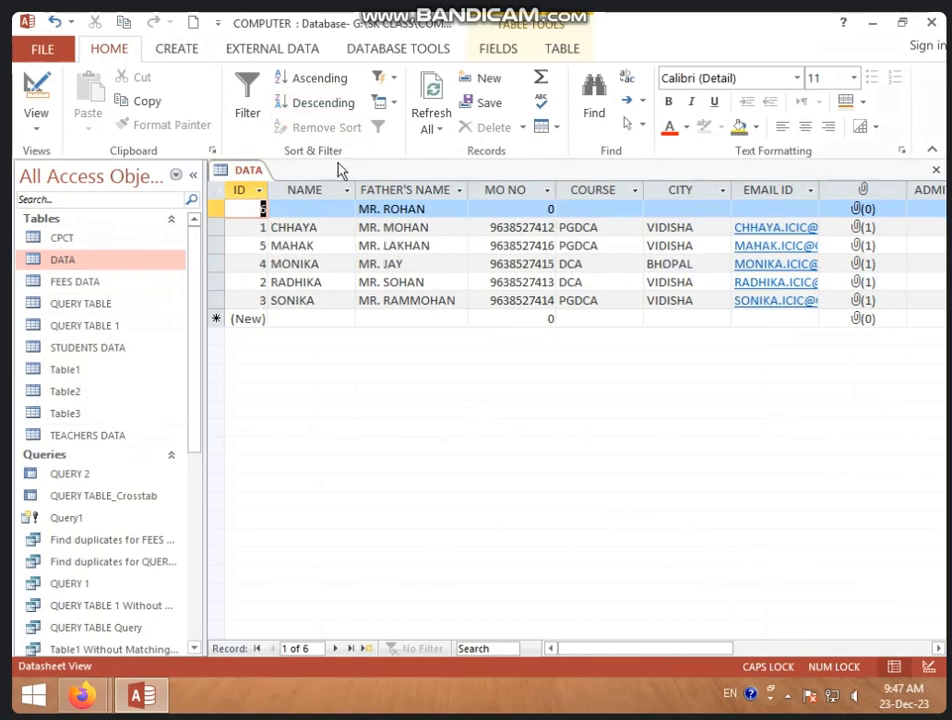
# Sort the DATA table by ID from smallest to largest
pyautogui.click(310, 228)
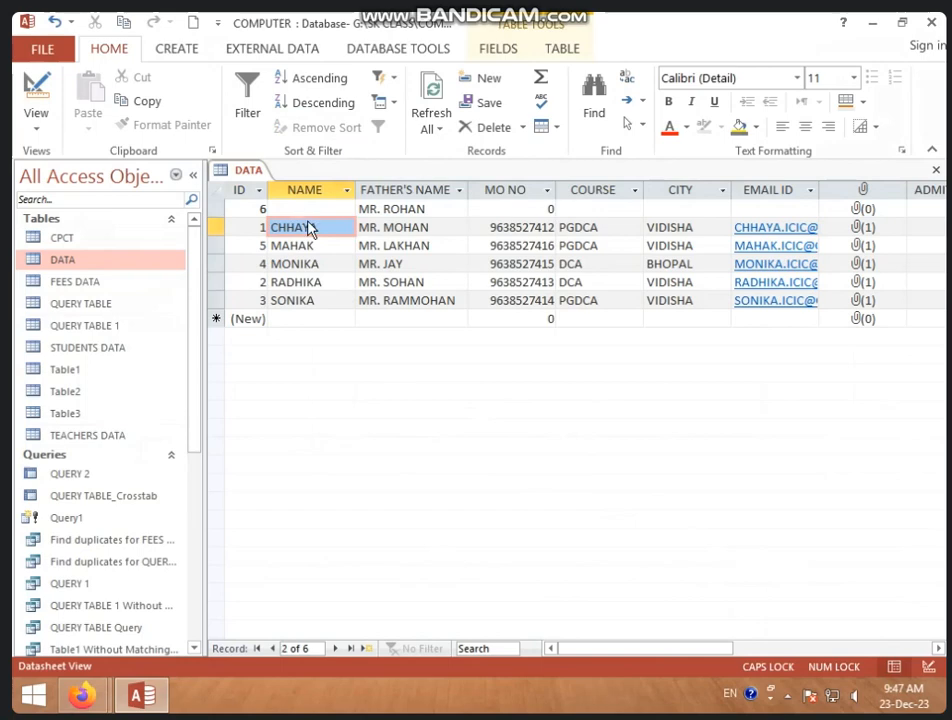
pyautogui.click(259, 190)
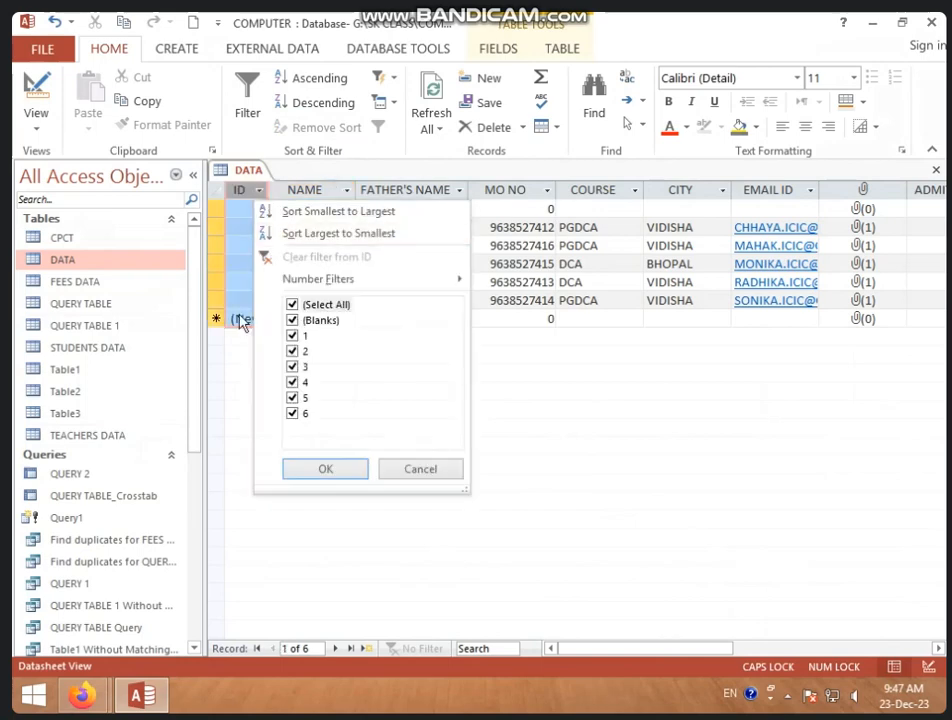
pyautogui.press('Escape')
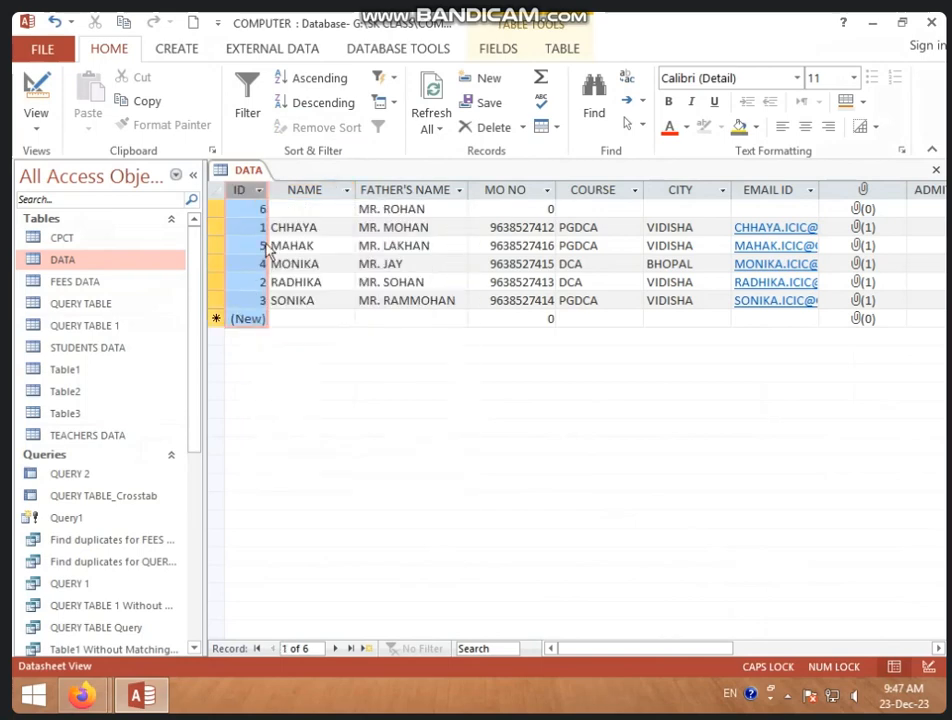
pyautogui.click(259, 190)
pyautogui.click(272, 211)
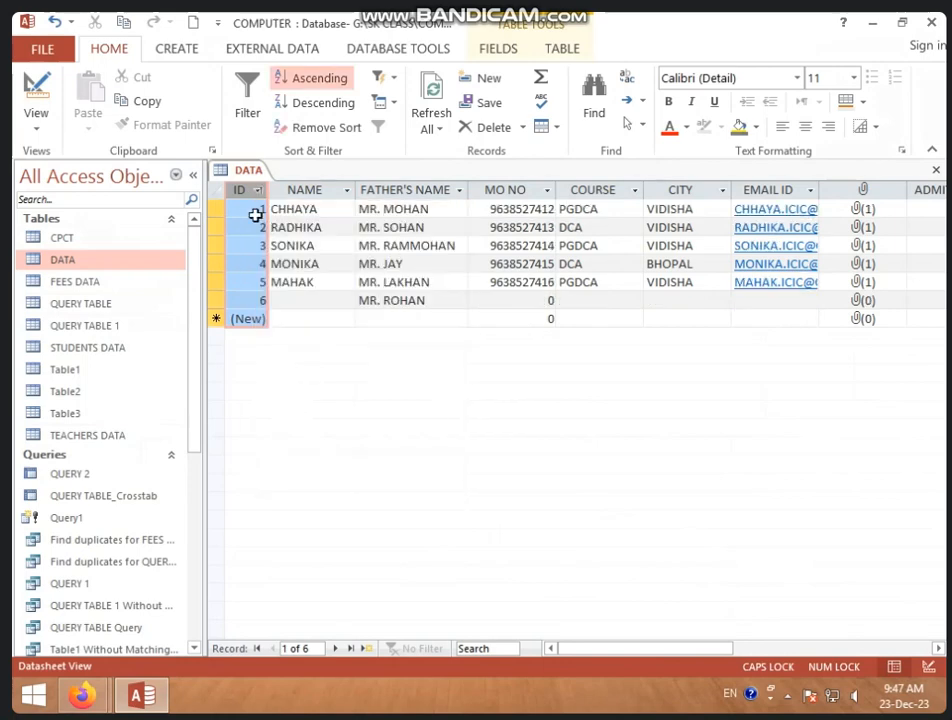
# Sort the DATA table by NAME in ascending order
pyautogui.click(251, 208)
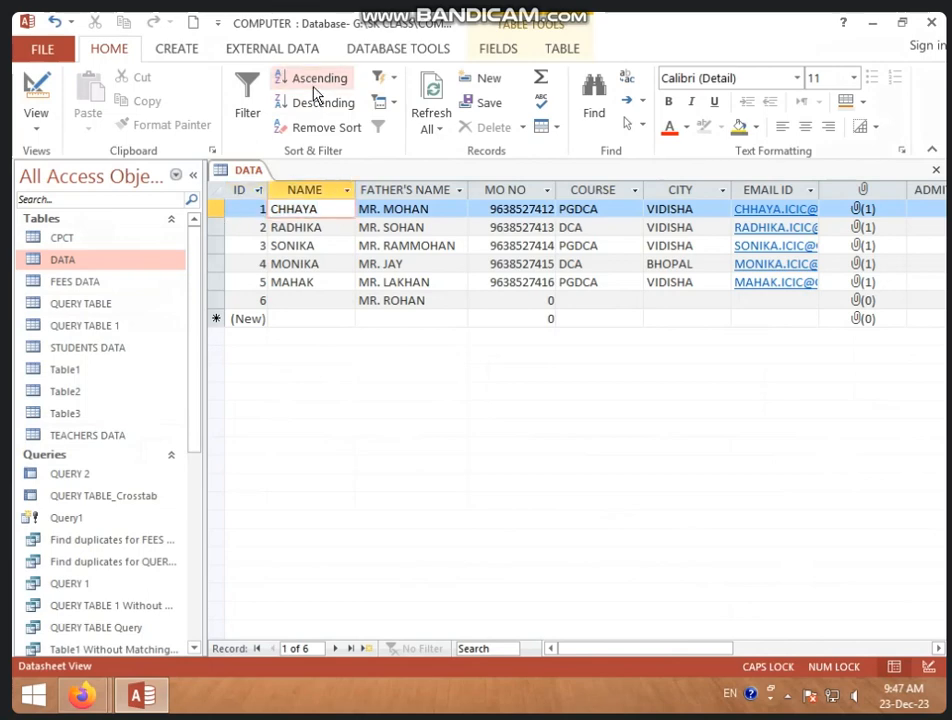
pyautogui.click(340, 243)
pyautogui.click(344, 210)
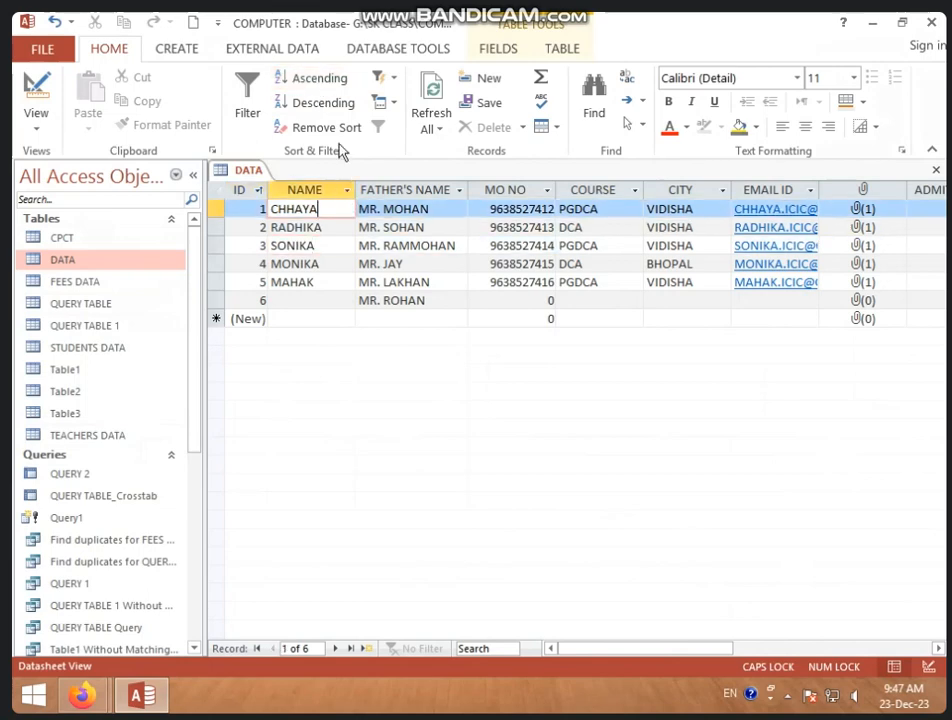
pyautogui.click(325, 84)
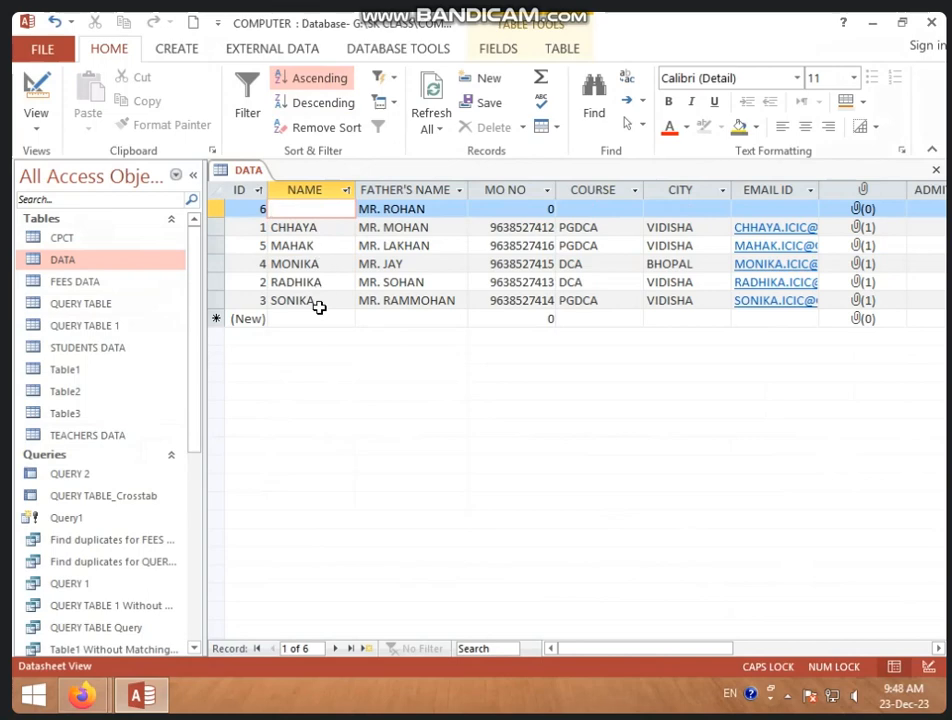
# Sort the DATA table by NAME in descending order, remove all sorting and select the first record's ID
pyautogui.click(316, 105)
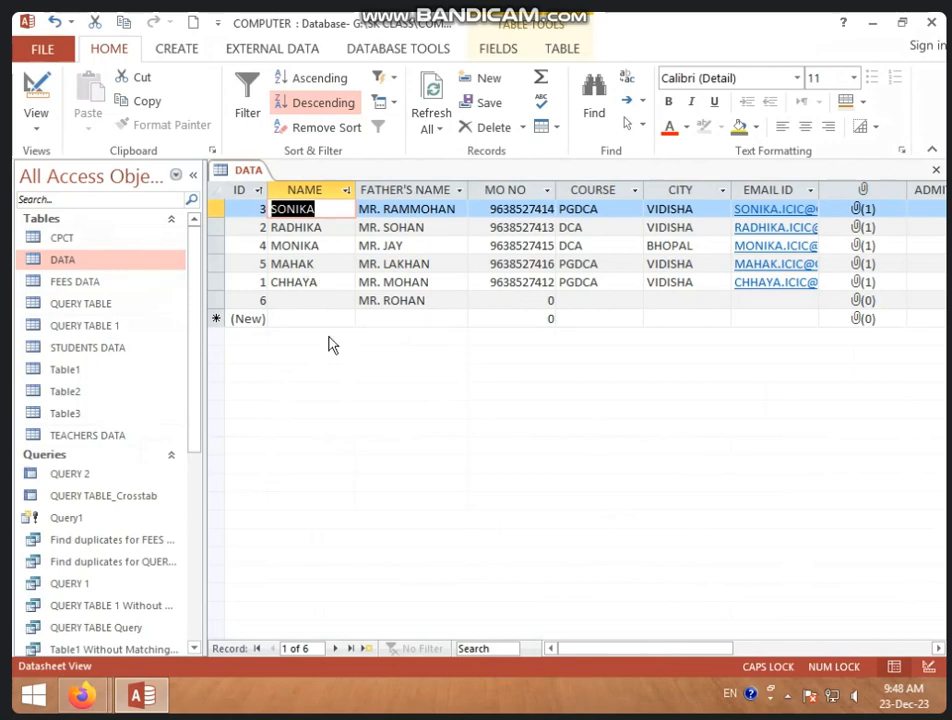
pyautogui.click(320, 132)
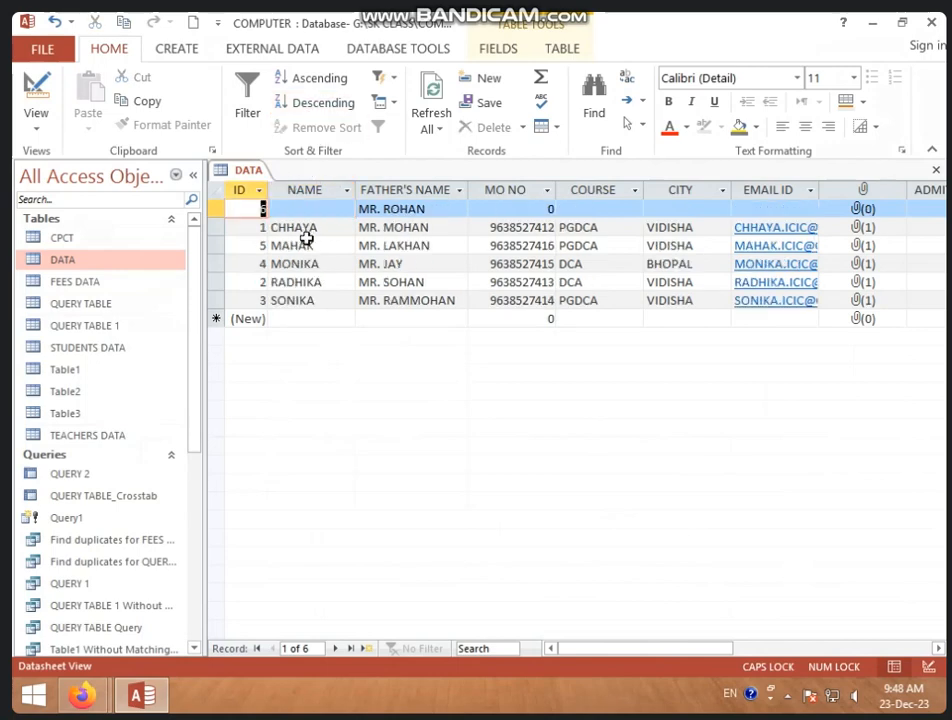
pyautogui.click(251, 209)
pyautogui.click(261, 199)
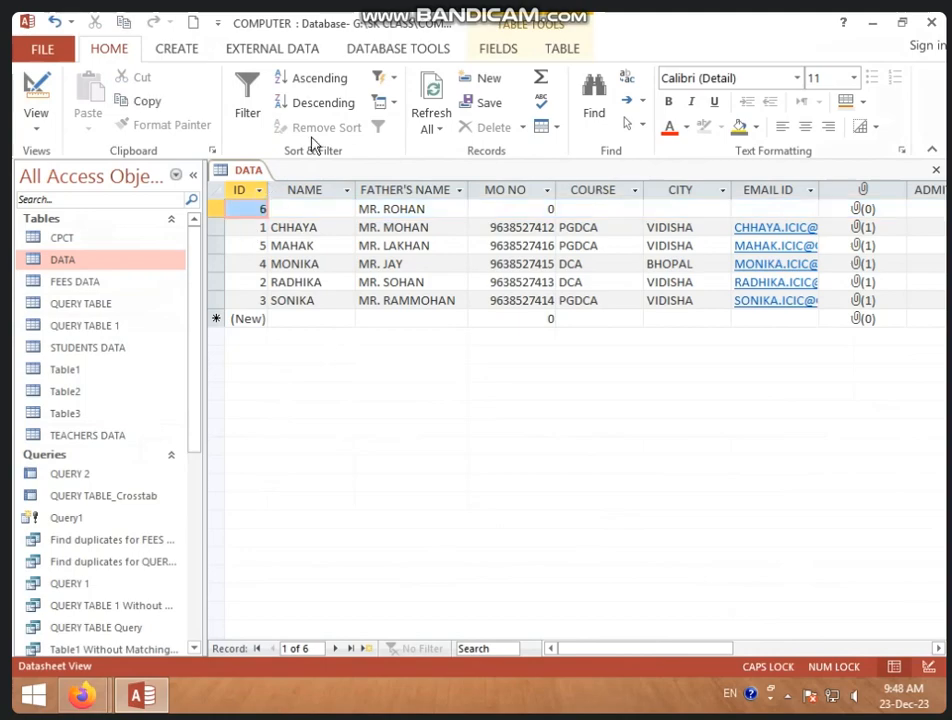